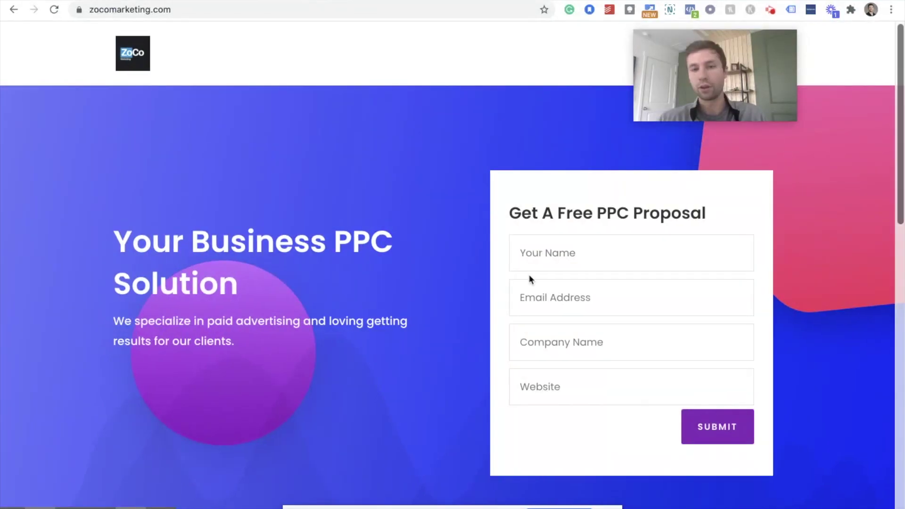
- Autofill the proposal form's name and email from saved suggestions, with company name 'Test'
{"action": "left_click", "coordinate": [530, 253]}
{"action": "key", "text": "Tab"}
{"action": "left_click", "coordinate": [549, 270]}
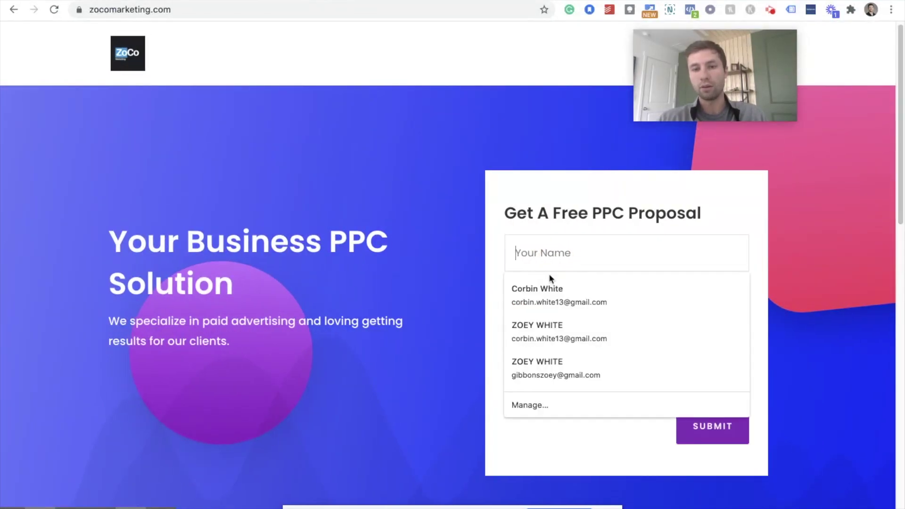
{"action": "left_click", "coordinate": [545, 288]}
{"action": "left_click", "coordinate": [547, 354]}
{"action": "left_click", "coordinate": [537, 375]}
- Fill the website field with 'zocomarketing', submit the form, and select the page address
{"action": "left_click", "coordinate": [530, 384]}
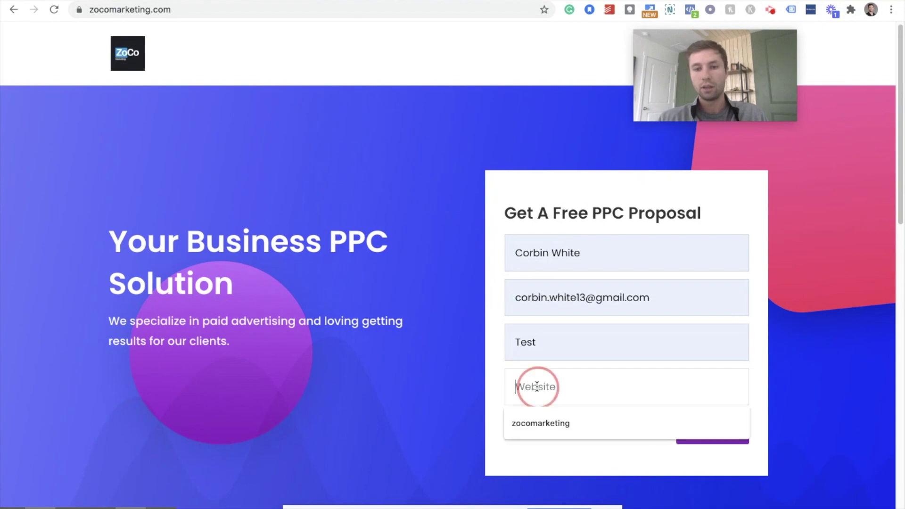
{"action": "left_click", "coordinate": [608, 423]}
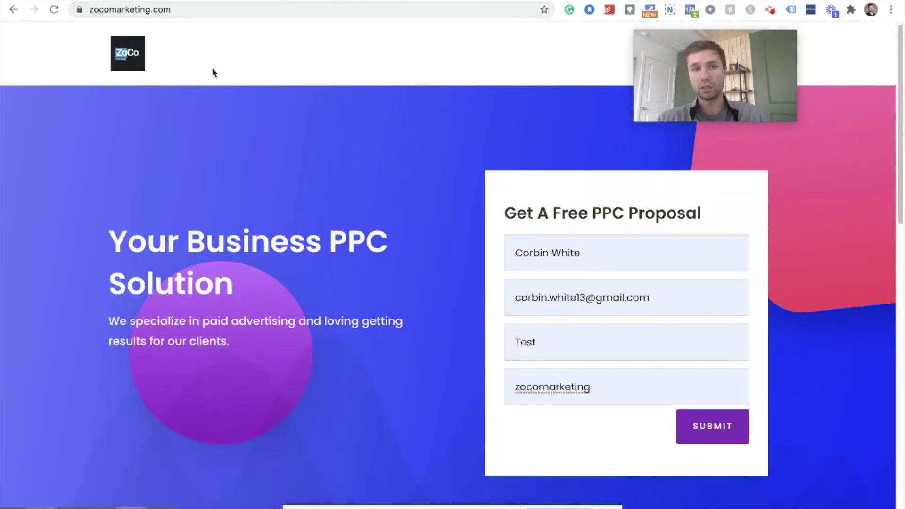
{"action": "left_click", "coordinate": [721, 430]}
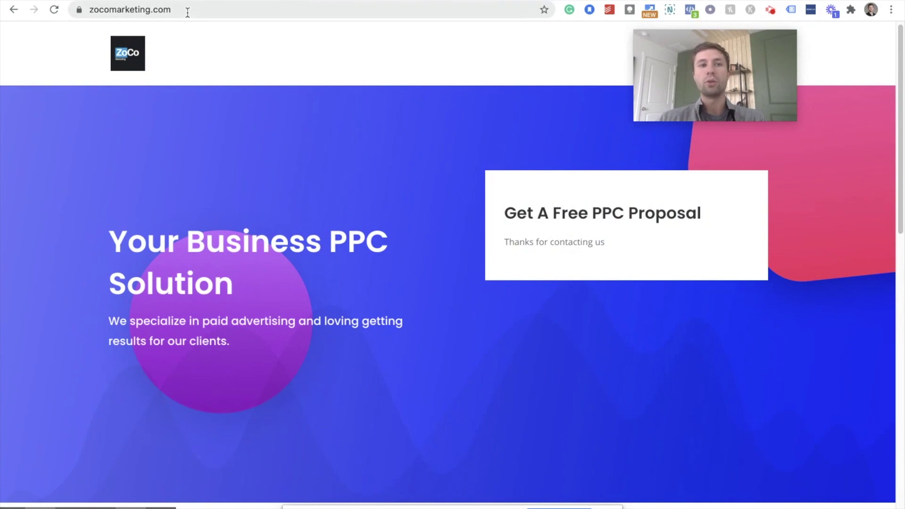
{"action": "left_click_drag", "start_coordinate": [188, 13], "coordinate": [87, 11]}
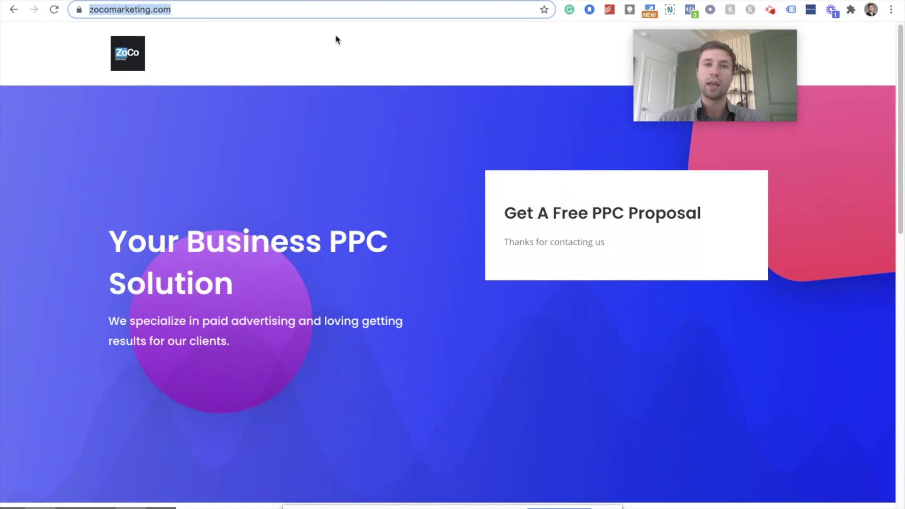
- Return to /test-form/, autofill Name and Email, submit, and select the thank-you page address
{"action": "key", "text": "super+bracketleft"}
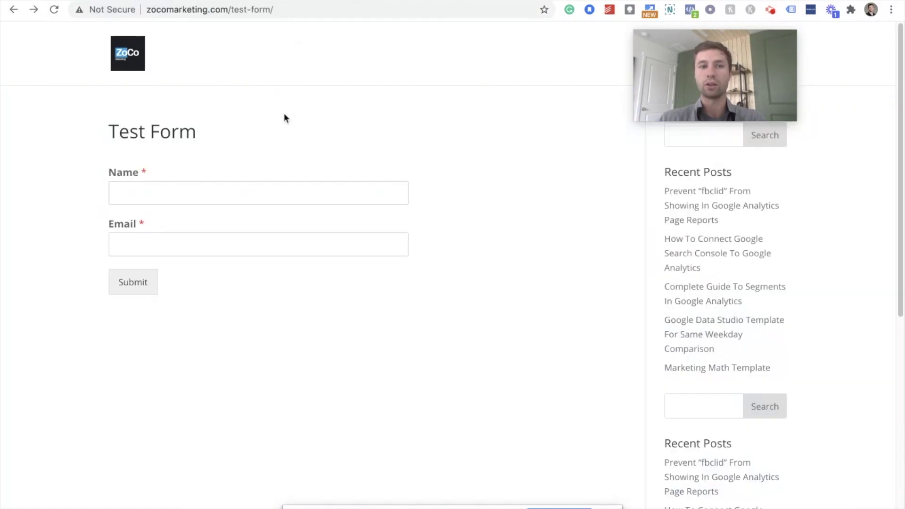
{"action": "left_click", "coordinate": [173, 191]}
{"action": "key", "text": "Down"}
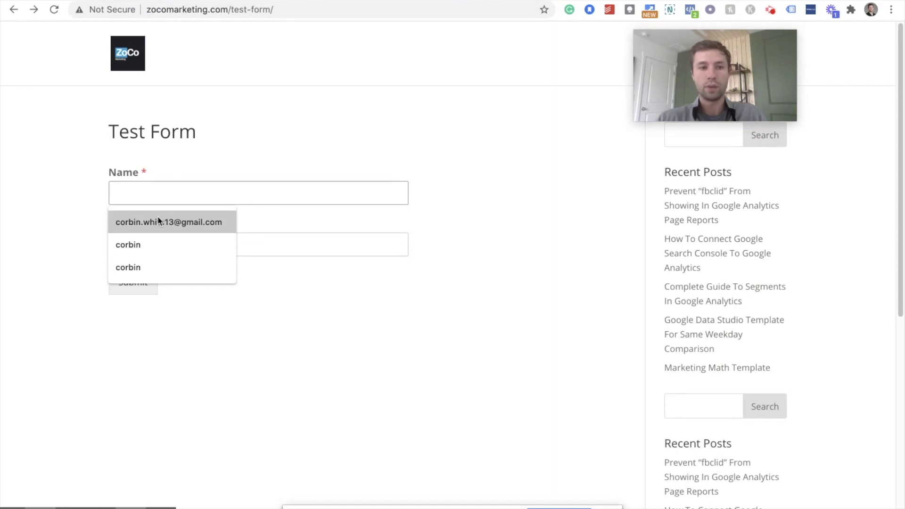
{"action": "key", "text": "Down"}
{"action": "key", "text": "Return"}
{"action": "left_click", "coordinate": [155, 239]}
{"action": "left_click", "coordinate": [154, 275]}
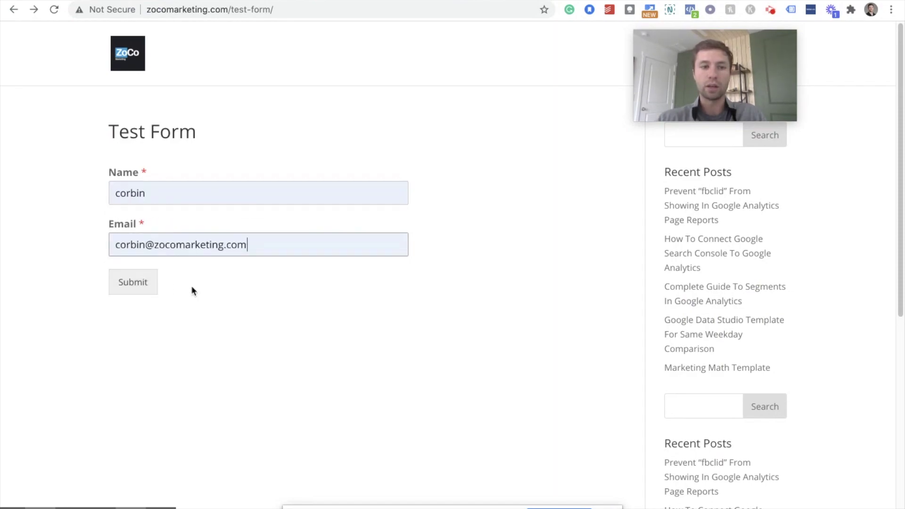
{"action": "left_click", "coordinate": [141, 283]}
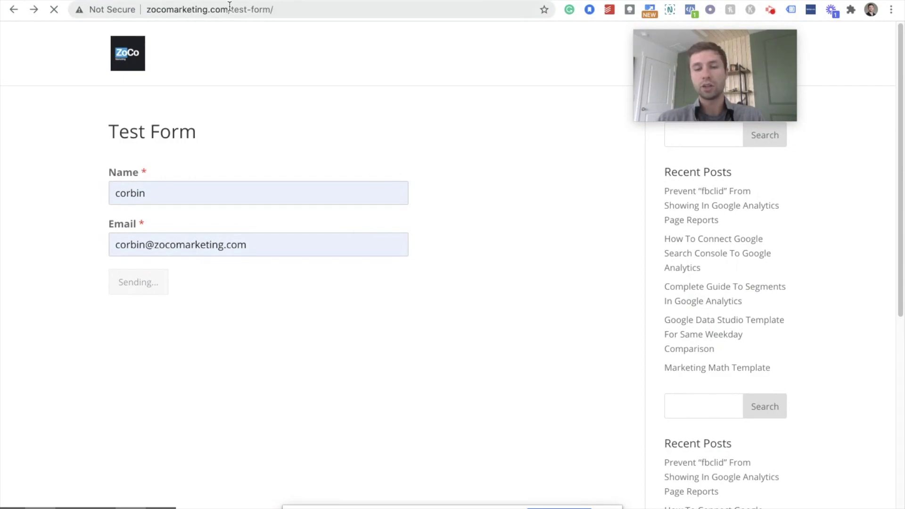
{"action": "left_click_drag", "start_coordinate": [222, 8], "coordinate": [178, 7]}
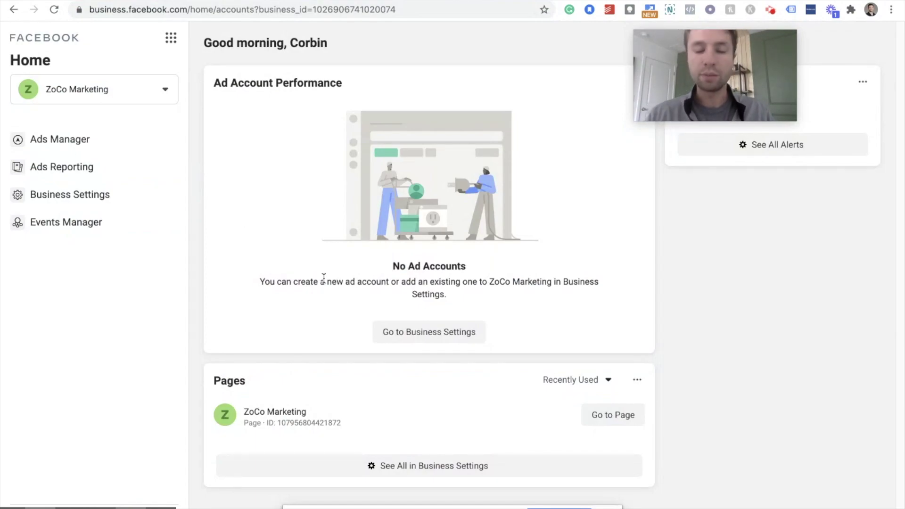
{"action": "left_click", "coordinate": [78, 224]}
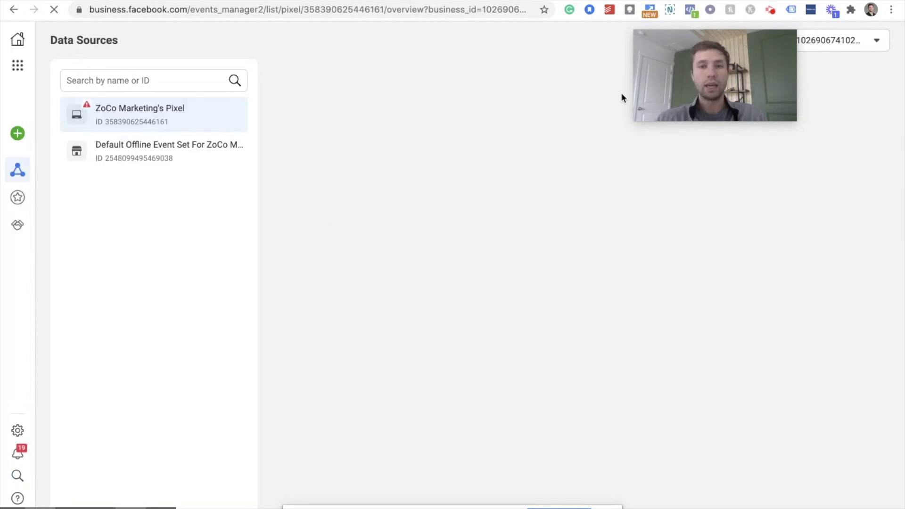
{"action": "left_click_drag", "start_coordinate": [704, 71], "coordinate": [738, 71]}
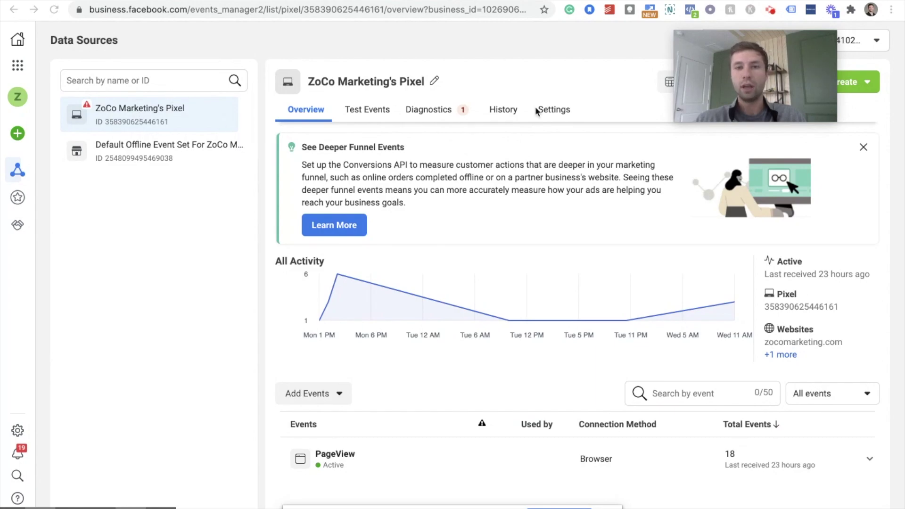
- Turn on 'Track Events Automatically Without Code' in the pixel's settings
{"action": "left_click", "coordinate": [546, 113]}
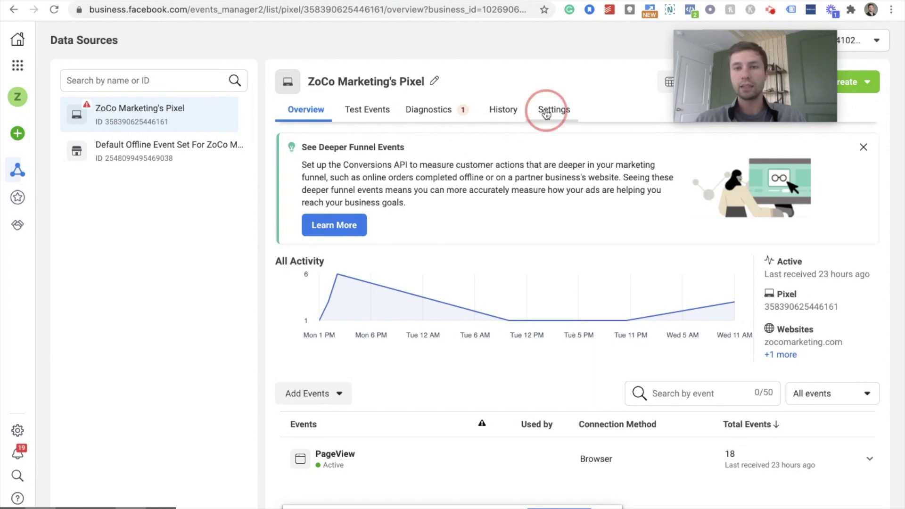
{"action": "scroll", "coordinate": [446, 238], "scroll_direction": "down", "scroll_amount": 5}
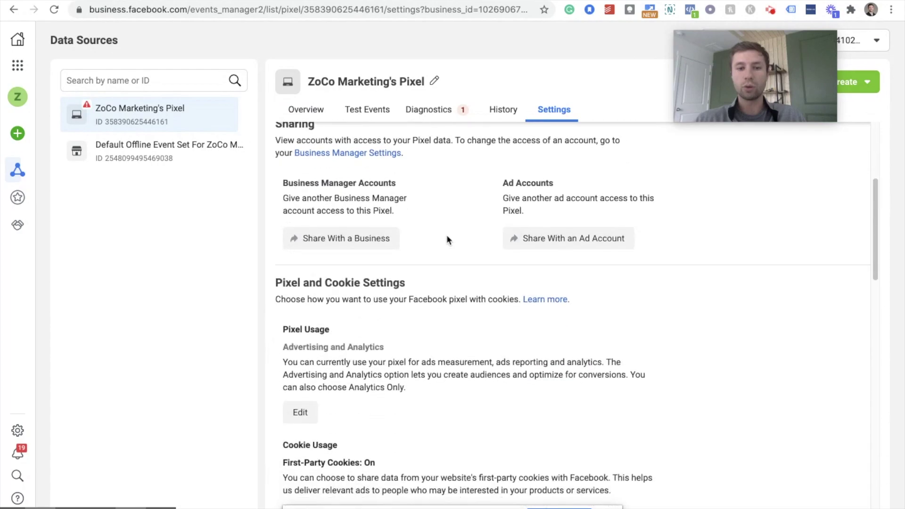
{"action": "scroll", "coordinate": [446, 234], "scroll_direction": "down", "scroll_amount": 6}
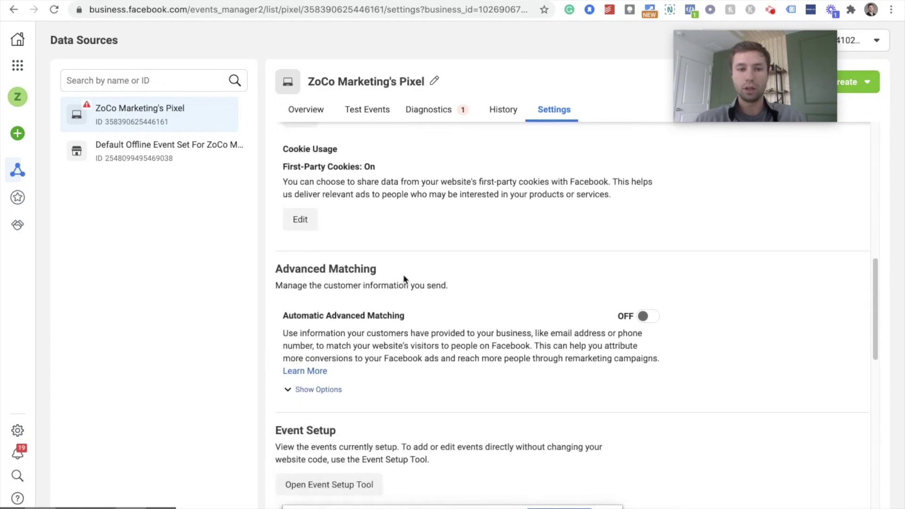
{"action": "scroll", "coordinate": [402, 274], "scroll_direction": "down", "scroll_amount": 4}
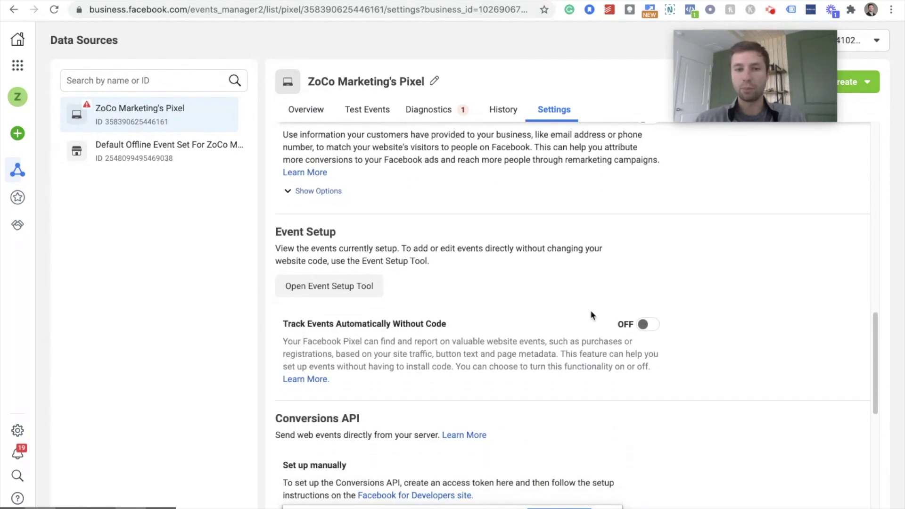
{"action": "left_click", "coordinate": [644, 325]}
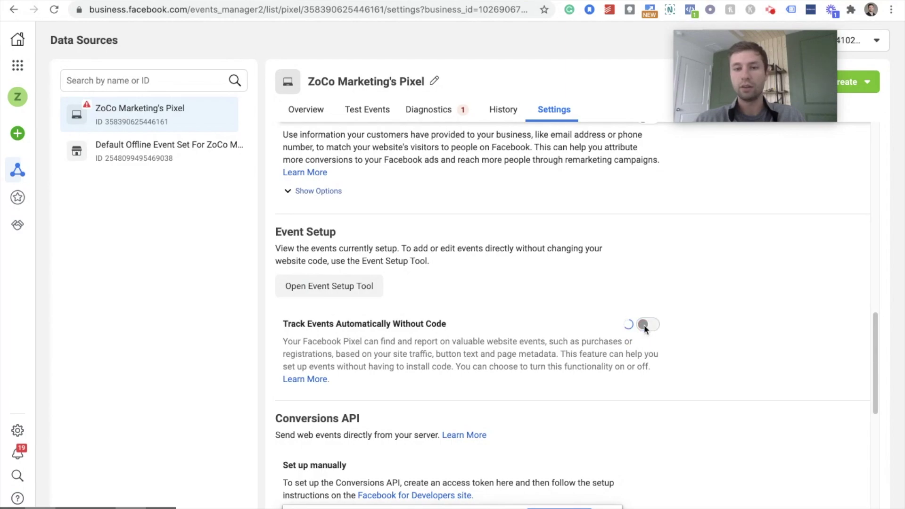
{"action": "left_click", "coordinate": [338, 287]}
{"action": "left_click", "coordinate": [372, 249]}
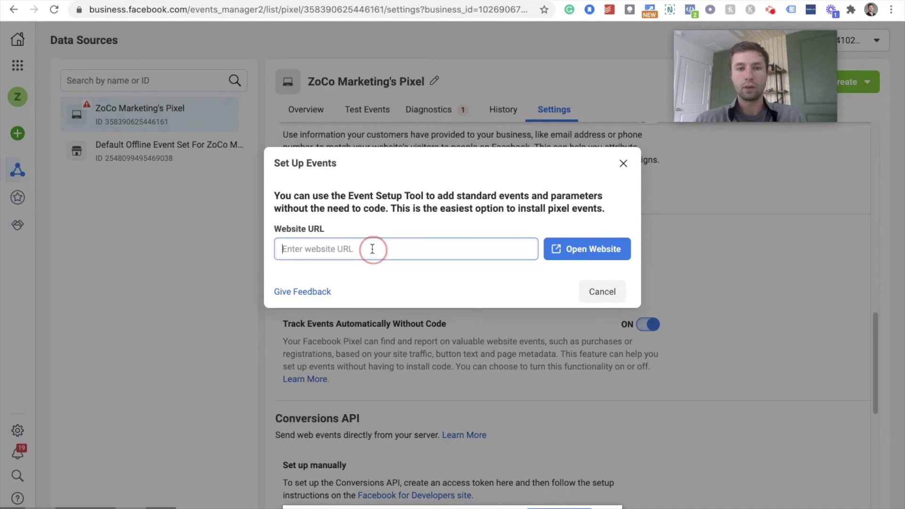
{"action": "type", "text": "www"}
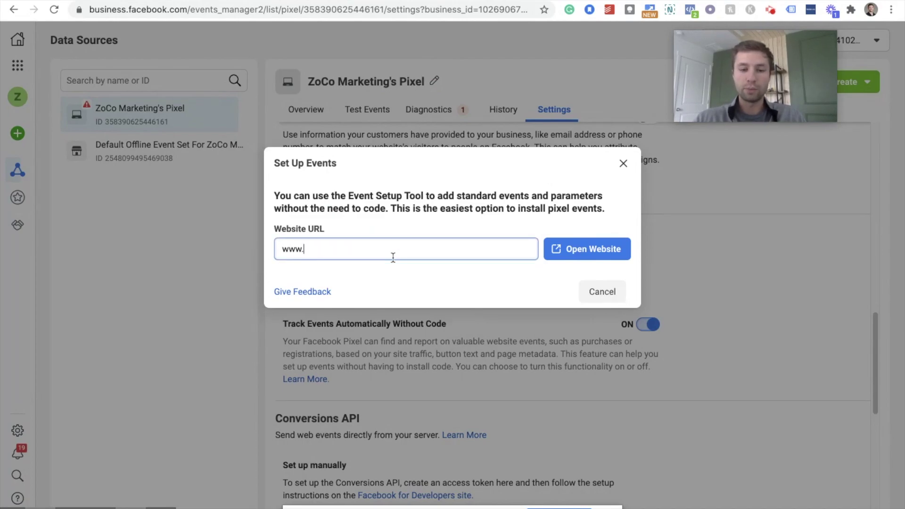
{"action": "type", "text": ".zocomarketing.com"}
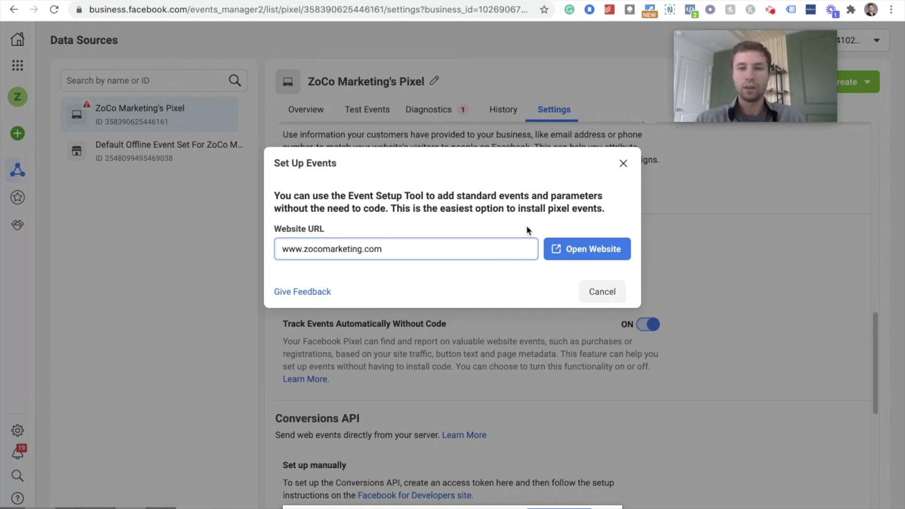
{"action": "left_click", "coordinate": [585, 249]}
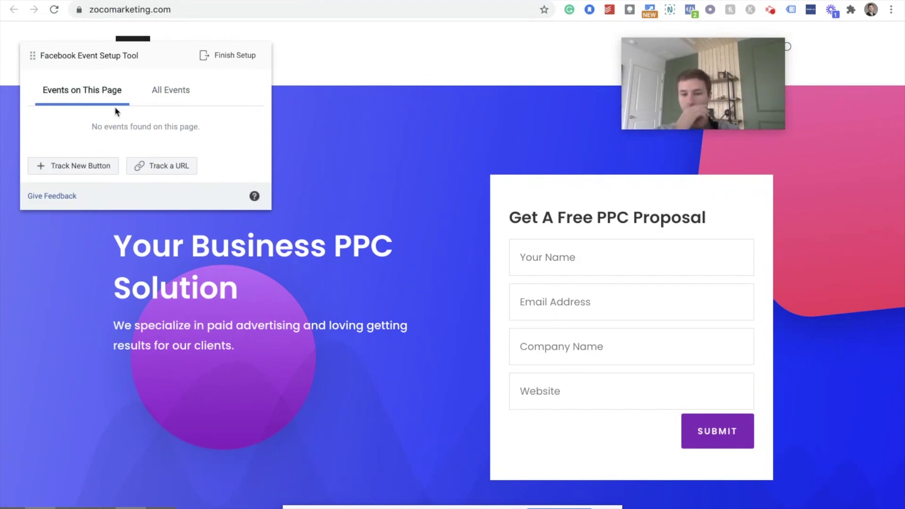
- Choose Track New Button and select the proposal form's SUBMIT button on the page
{"action": "left_click", "coordinate": [80, 166]}
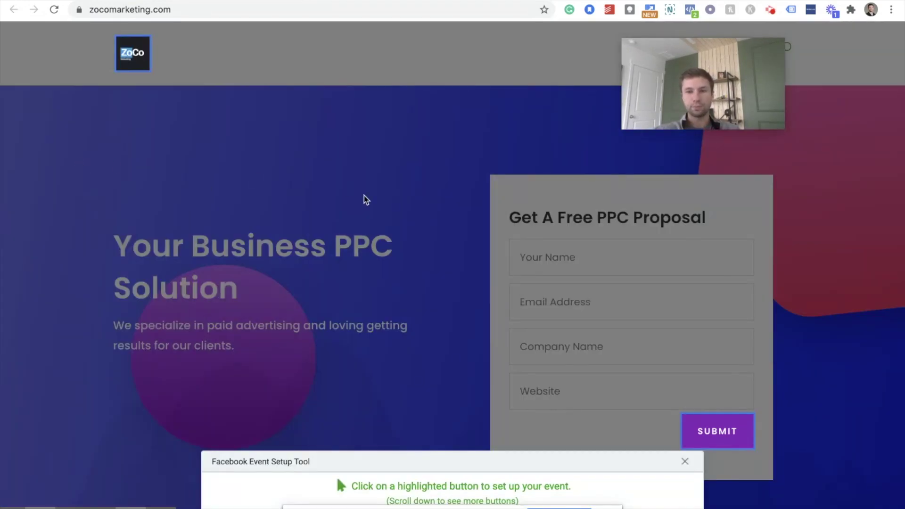
{"action": "scroll", "coordinate": [463, 247], "scroll_direction": "down", "scroll_amount": 5}
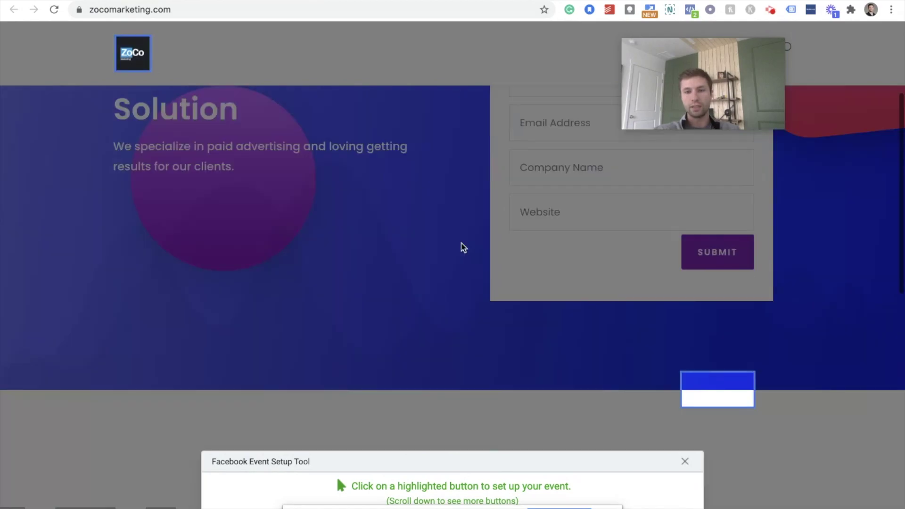
{"action": "scroll", "coordinate": [463, 247], "scroll_direction": "up", "scroll_amount": 2}
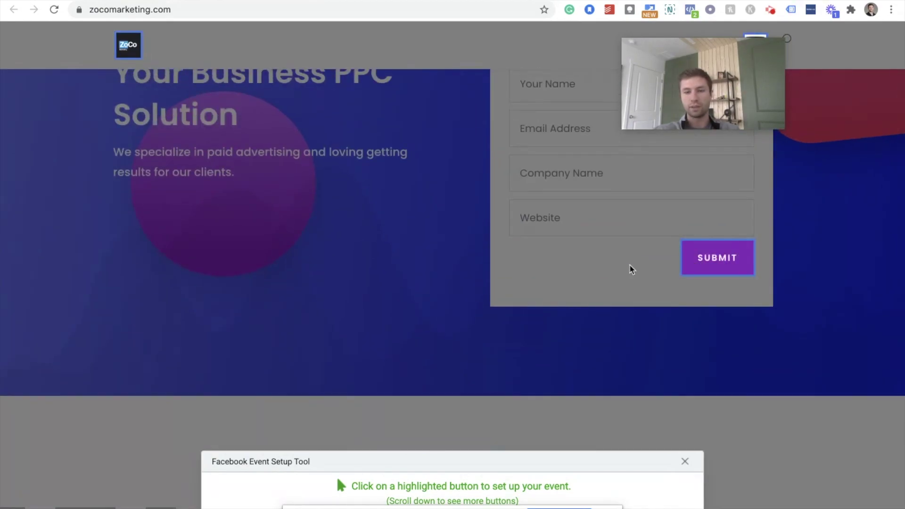
{"action": "scroll", "coordinate": [629, 271], "scroll_direction": "up", "scroll_amount": 1}
{"action": "left_click", "coordinate": [705, 283]}
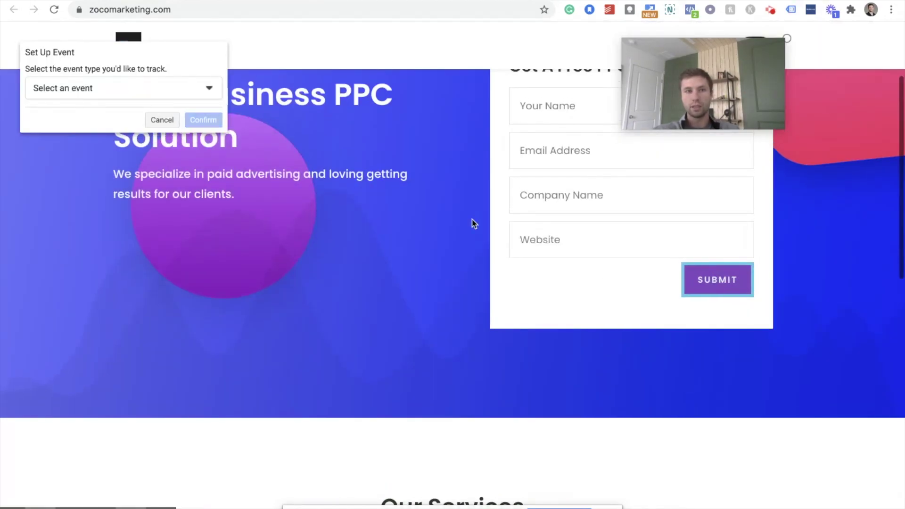
- Assign the Lead event to the SUBMIT button, with no value options, and confirm
{"action": "left_click", "coordinate": [207, 91]}
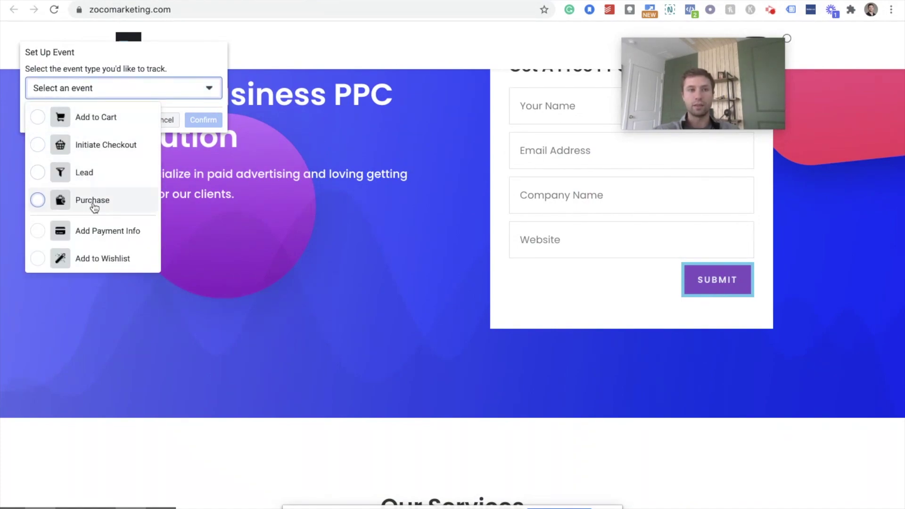
{"action": "scroll", "coordinate": [91, 205], "scroll_direction": "down", "scroll_amount": 1}
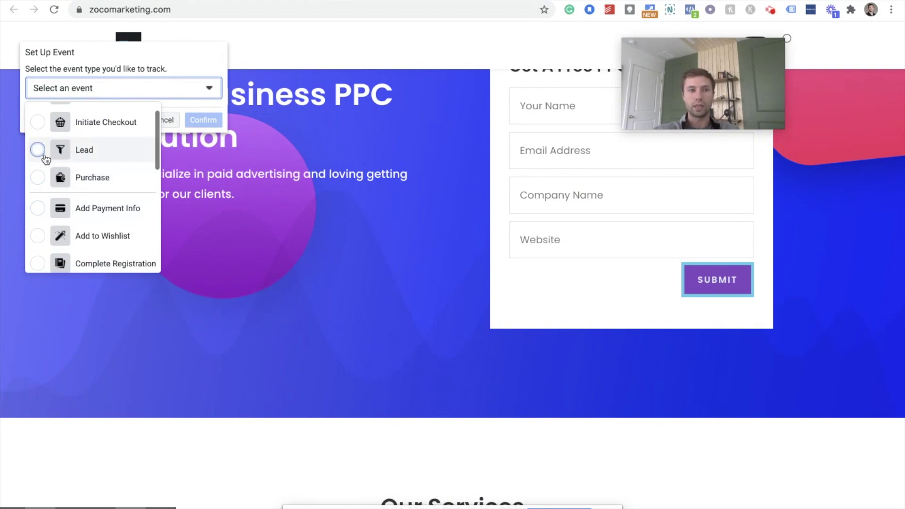
{"action": "left_click", "coordinate": [38, 149]}
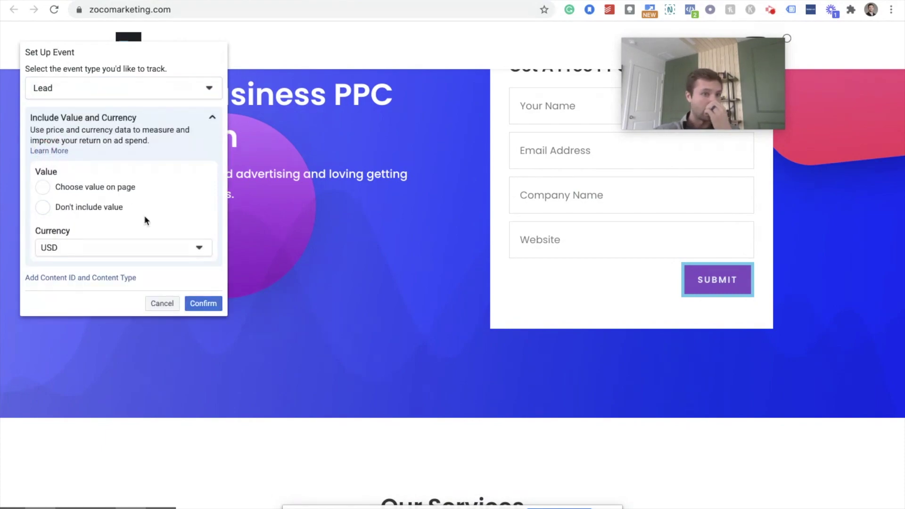
{"action": "scroll", "coordinate": [169, 199], "scroll_direction": "down", "scroll_amount": 3}
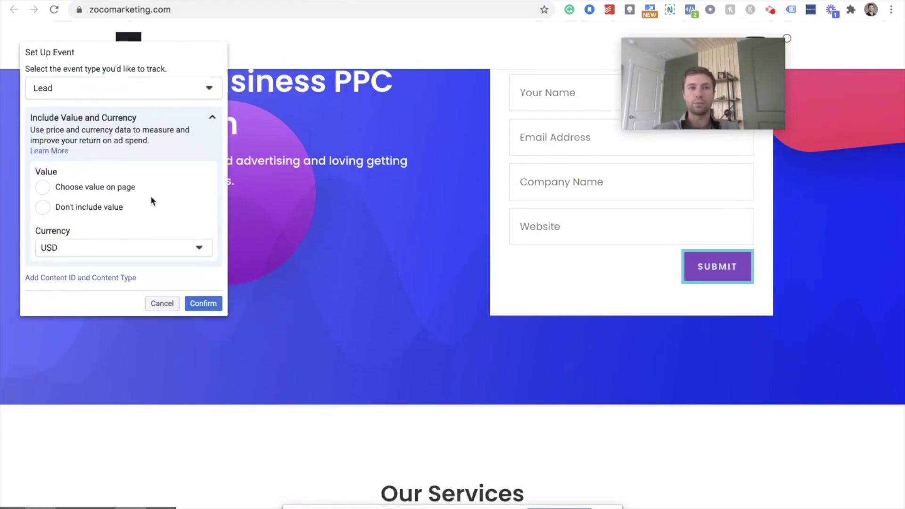
{"action": "scroll", "coordinate": [179, 241], "scroll_direction": "up", "scroll_amount": 5}
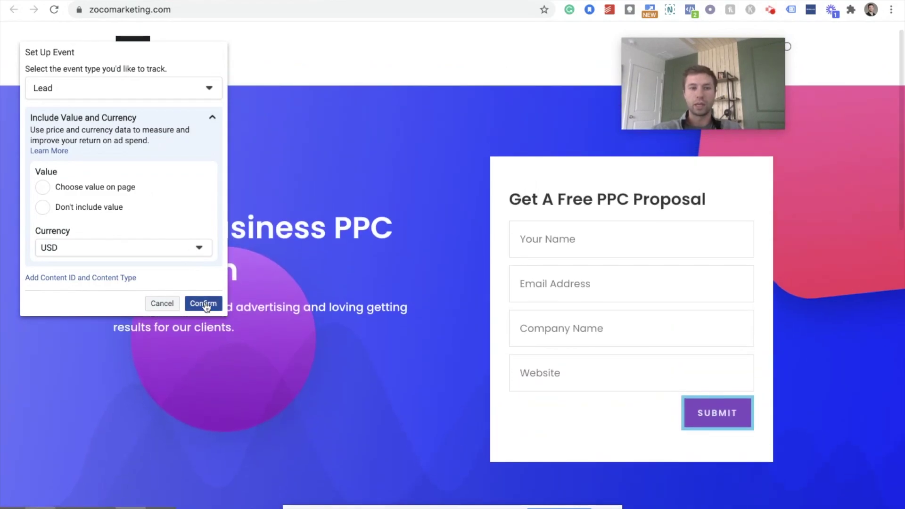
{"action": "left_click", "coordinate": [203, 303]}
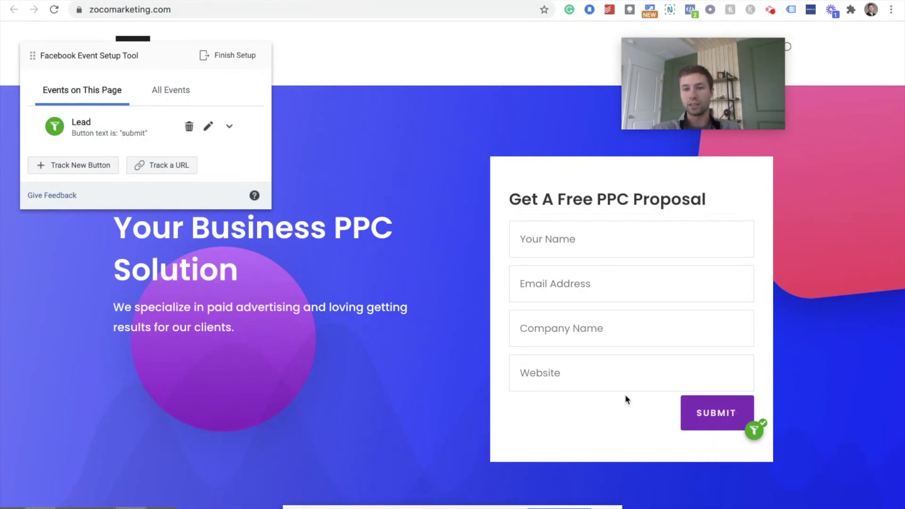
- Finish the setup, save the reviewed Lead event, and skip the feedback prompt
{"action": "scroll", "coordinate": [541, 371], "scroll_direction": "down", "scroll_amount": 3}
{"action": "scroll", "coordinate": [540, 371], "scroll_direction": "up", "scroll_amount": 3}
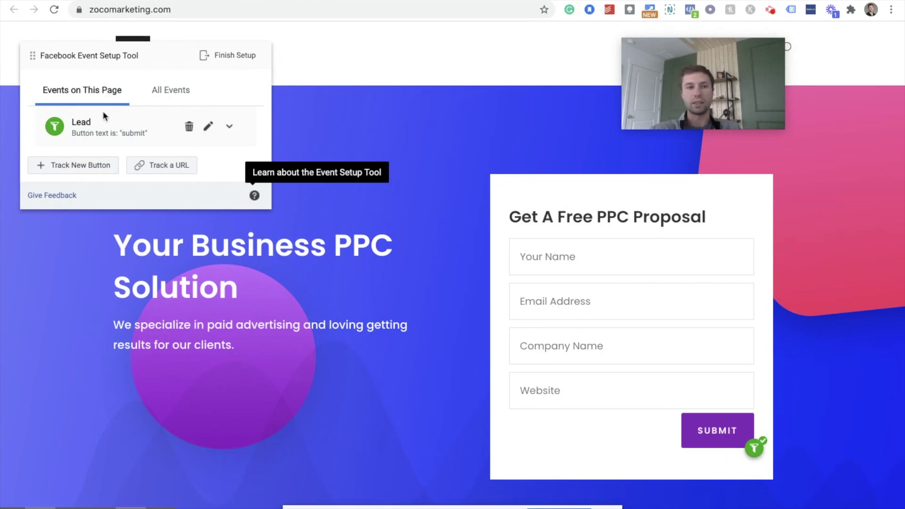
{"action": "left_click", "coordinate": [233, 55]}
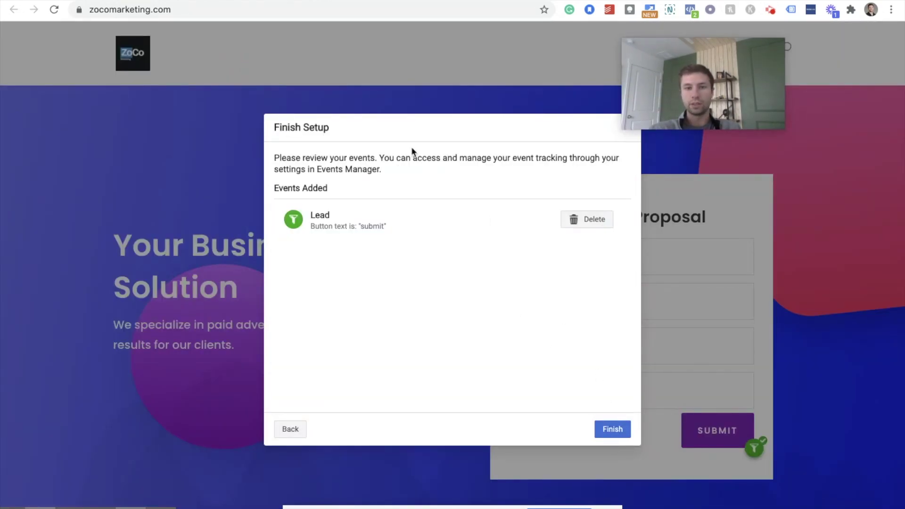
{"action": "left_click", "coordinate": [612, 429]}
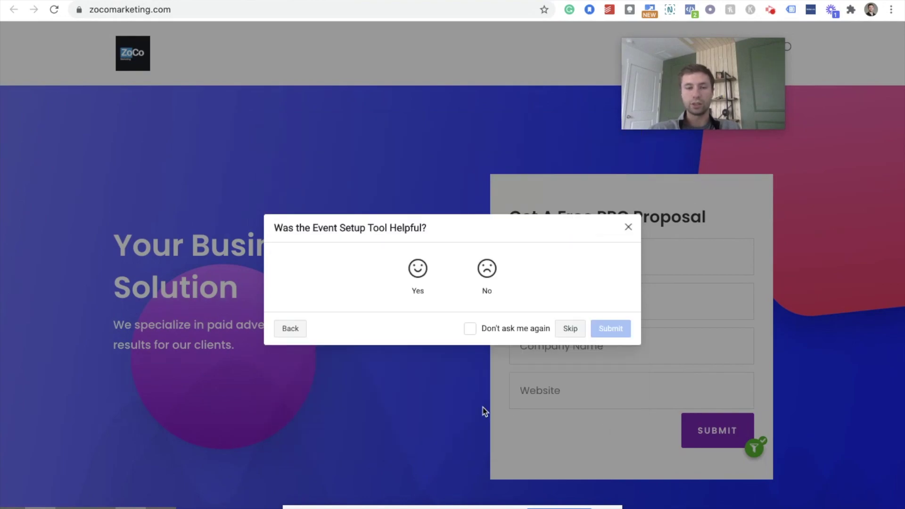
{"action": "left_click", "coordinate": [569, 328]}
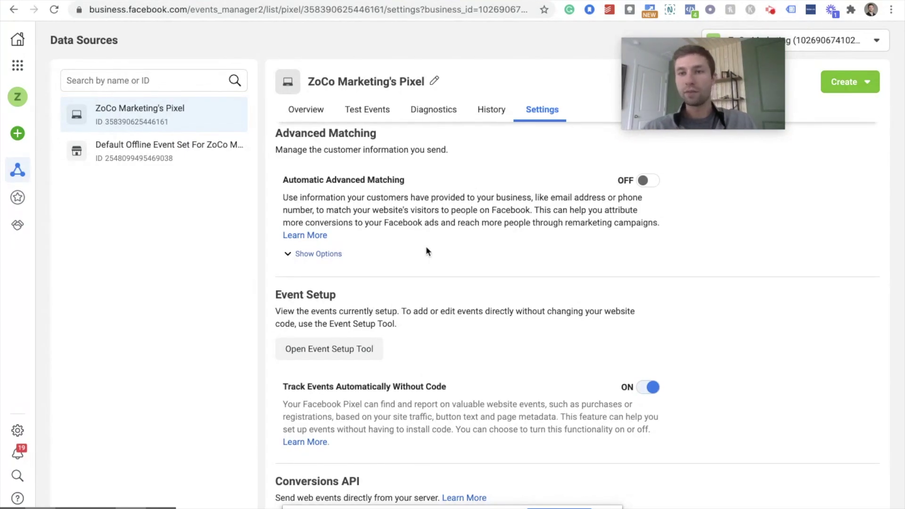
- Clear the recorded activity in the pixel's Test Events
{"action": "scroll", "coordinate": [410, 197], "scroll_direction": "up", "scroll_amount": 2}
{"action": "left_click", "coordinate": [370, 110]}
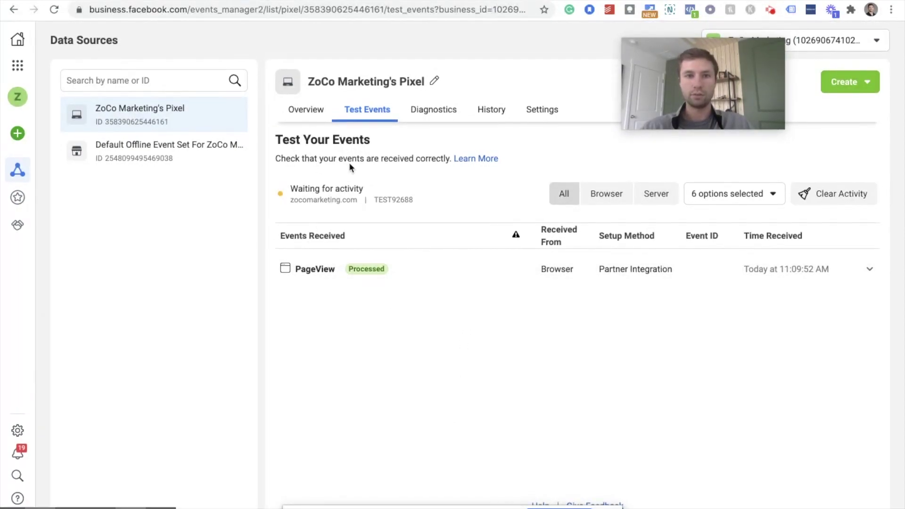
{"action": "left_click", "coordinate": [824, 194]}
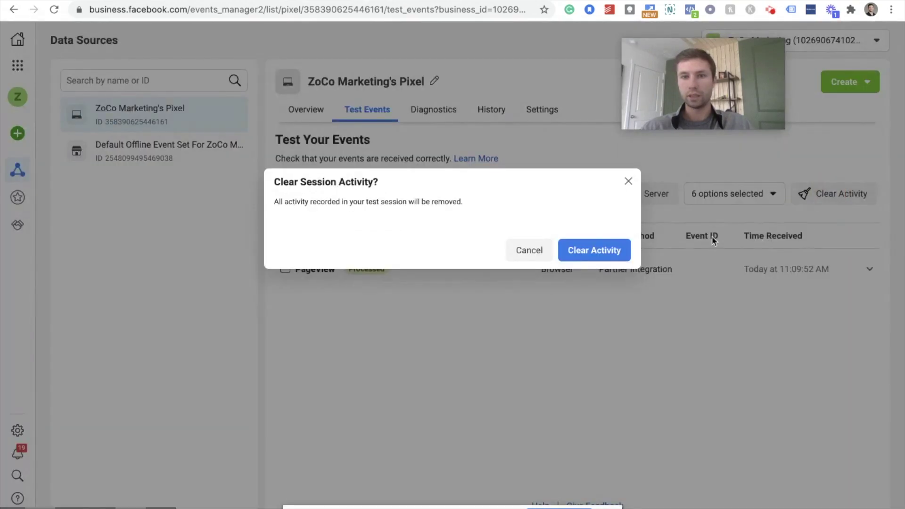
{"action": "left_click", "coordinate": [585, 250]}
- Open zocomarketing.com in a new tab for test browser events
{"action": "scroll", "coordinate": [487, 286], "scroll_direction": "down", "scroll_amount": 2}
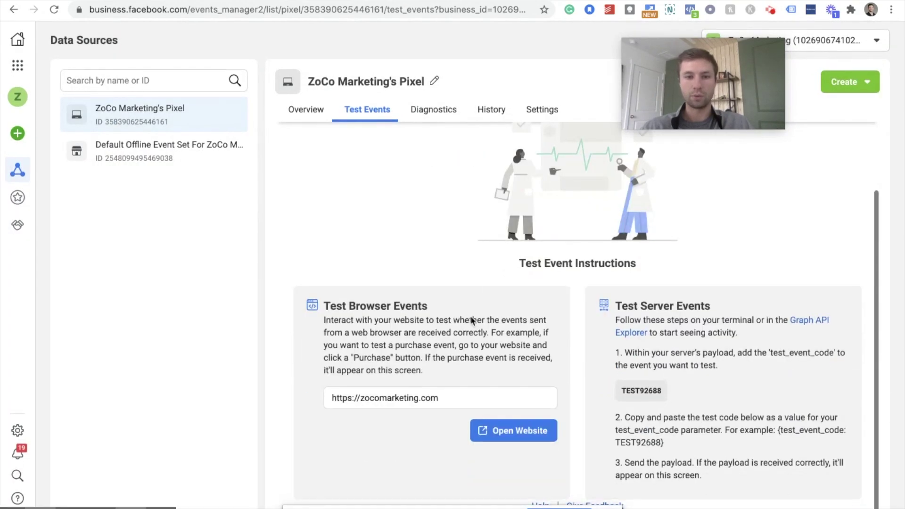
{"action": "left_click", "coordinate": [448, 402]}
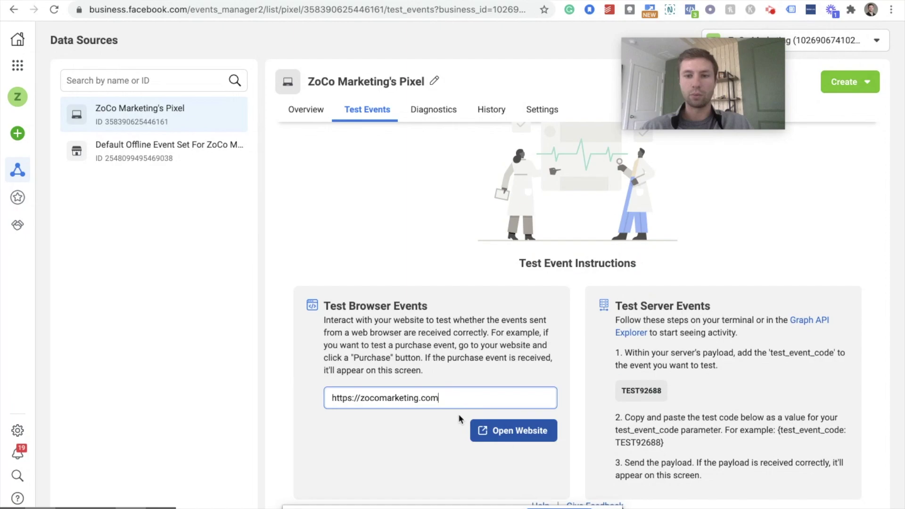
{"action": "left_click", "coordinate": [516, 436]}
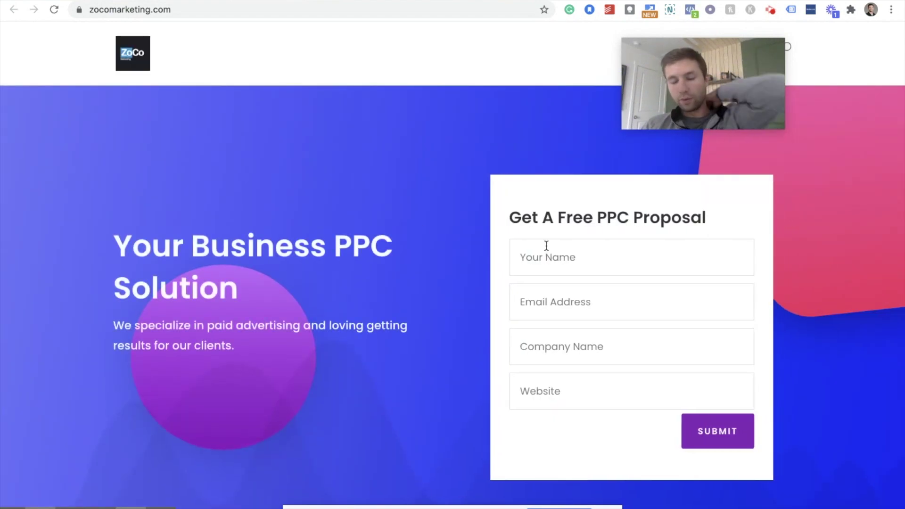
- Autofill and submit the proposal form, then return to Test Events to see the Lead event
{"action": "left_click", "coordinate": [511, 268]}
{"action": "left_click", "coordinate": [550, 295]}
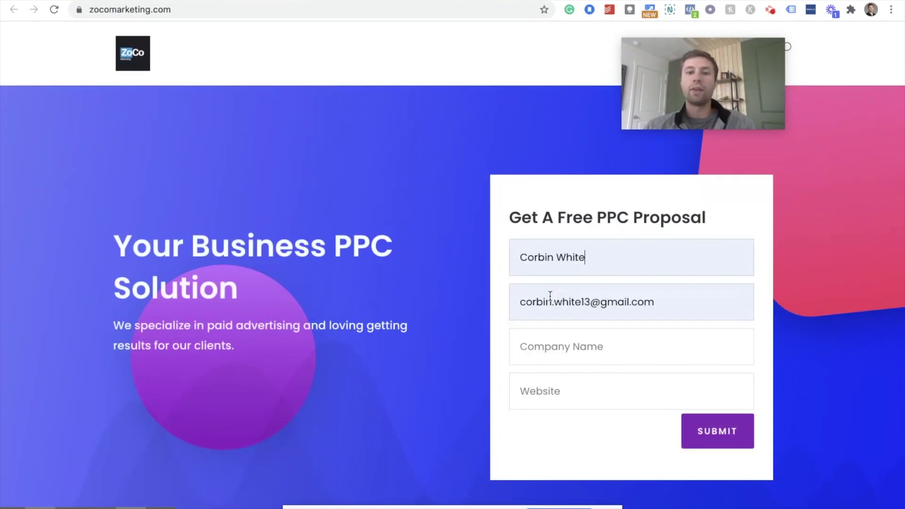
{"action": "left_click", "coordinate": [554, 333]}
{"action": "left_click", "coordinate": [546, 375]}
{"action": "left_click", "coordinate": [541, 389]}
{"action": "left_click", "coordinate": [535, 428]}
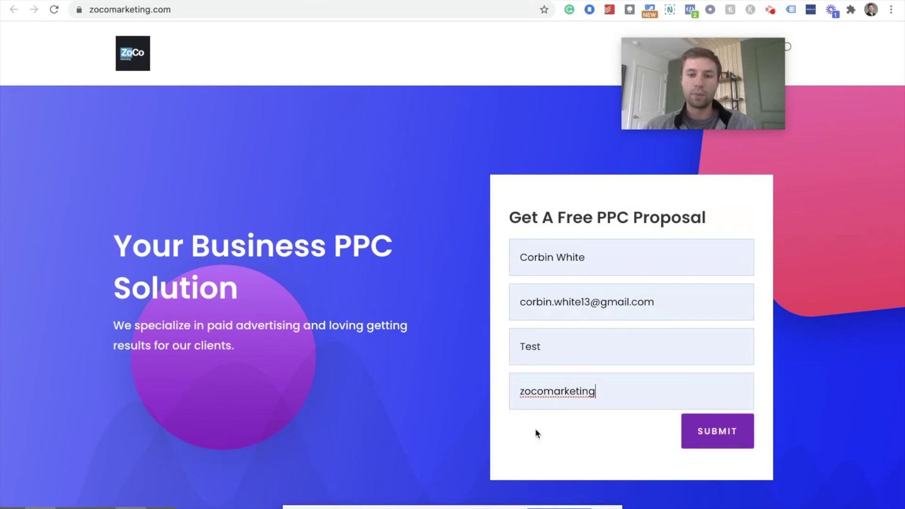
{"action": "left_click", "coordinate": [707, 432]}
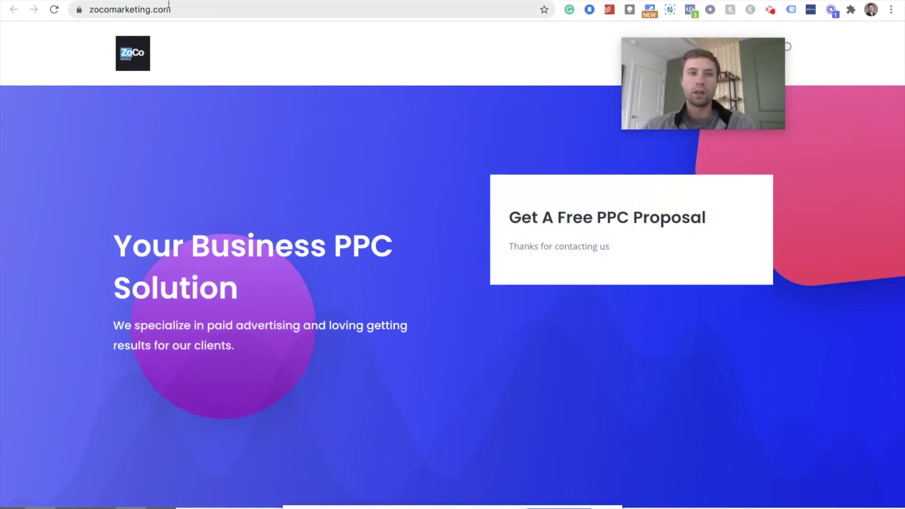
{"action": "key", "text": "ctrl+Tab"}
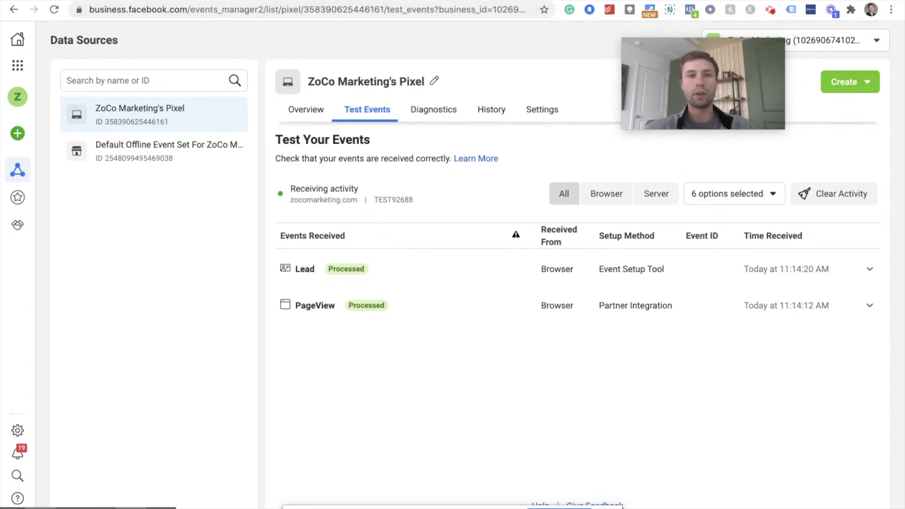
- Load zocomarketing.com/test-form/ in a new tab, then return to the Test Events list
{"action": "key", "text": "ctrl+t"}
{"action": "type", "text": "zo"}
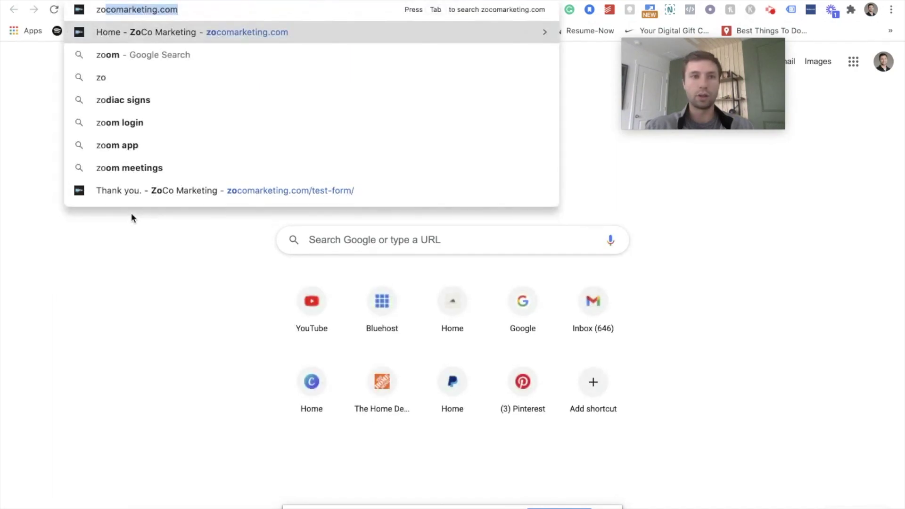
{"action": "type", "text": "comarketing"}
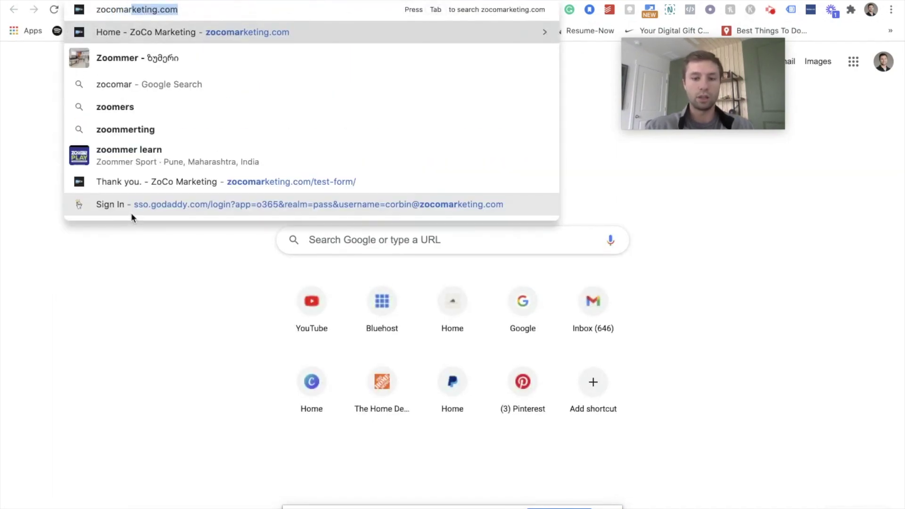
{"action": "type", "text": ".com/test-form/"}
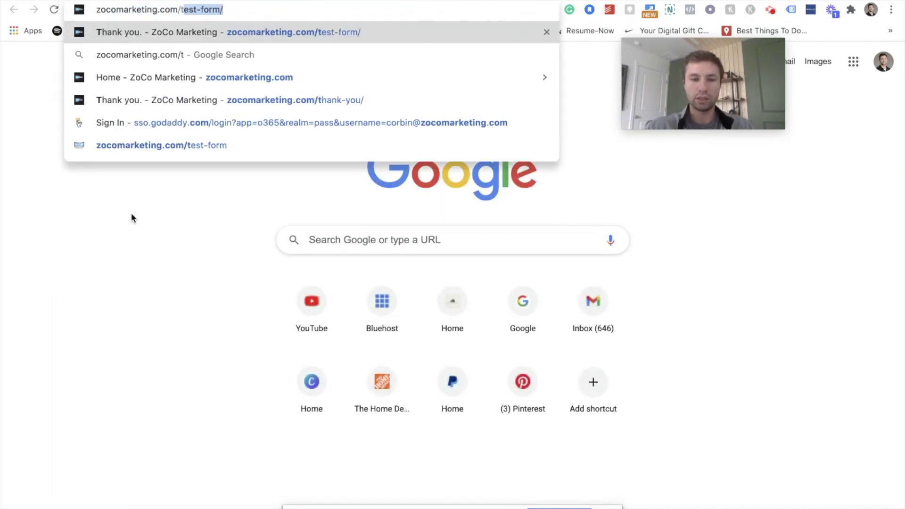
{"action": "key", "text": "Return"}
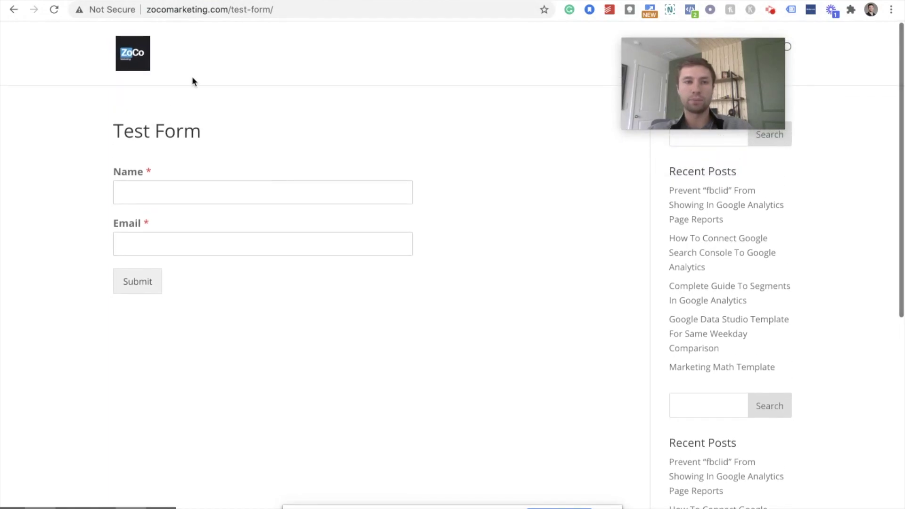
{"action": "key", "text": "ctrl+Tab"}
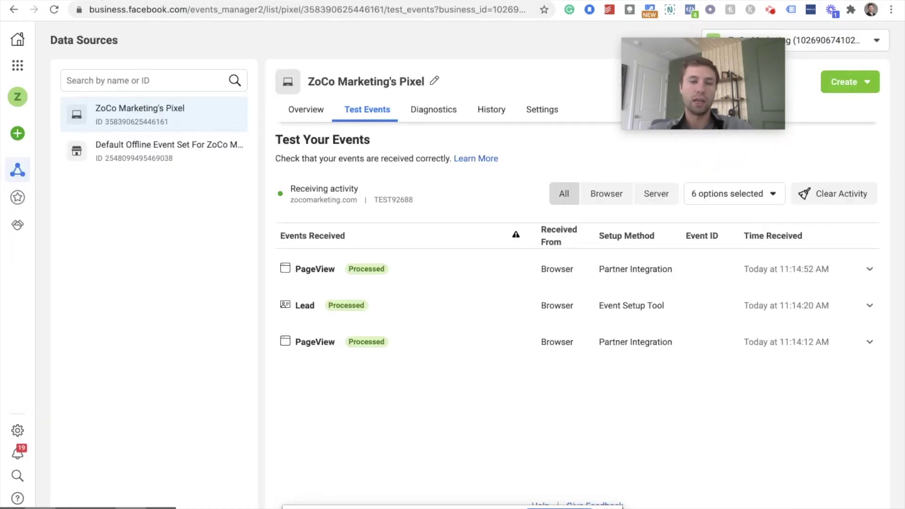
- Clear the recorded test activity from Test Events
{"action": "left_click", "coordinate": [852, 91]}
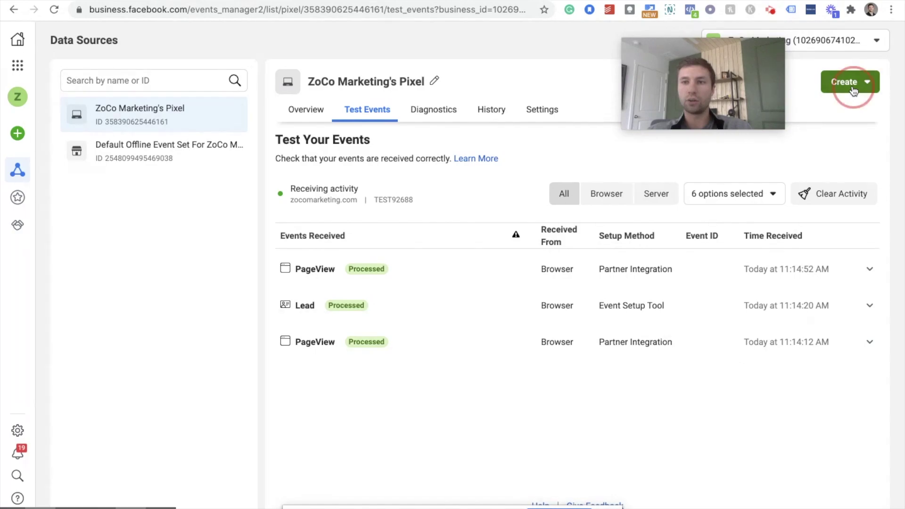
{"action": "left_click", "coordinate": [710, 260]}
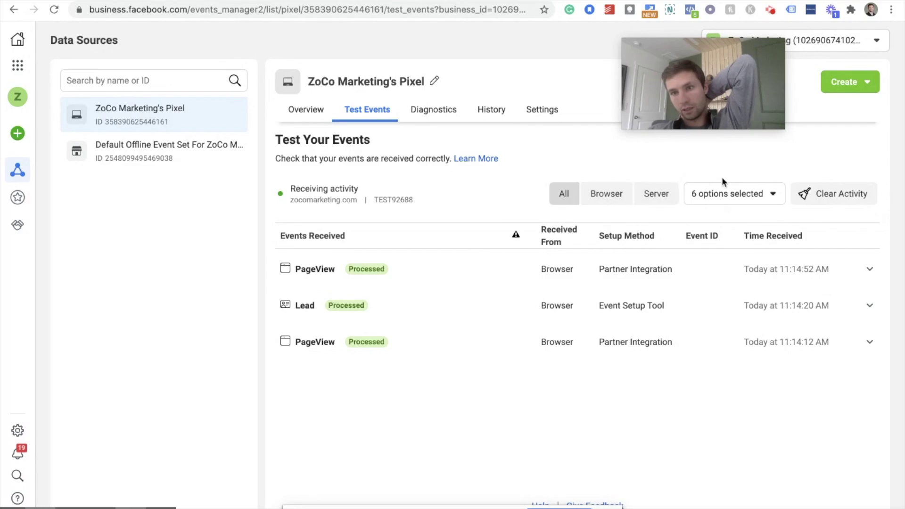
{"action": "left_click", "coordinate": [841, 82]}
{"action": "left_click", "coordinate": [702, 315]}
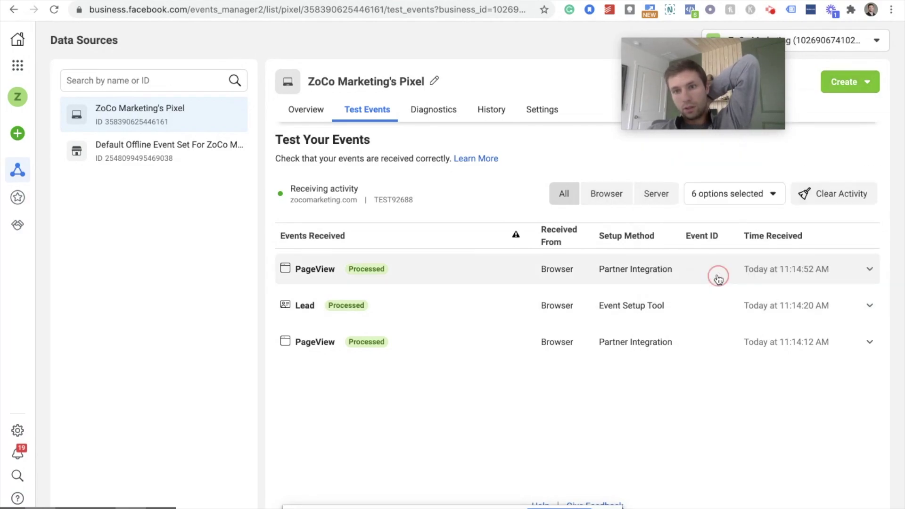
{"action": "left_click", "coordinate": [839, 196]}
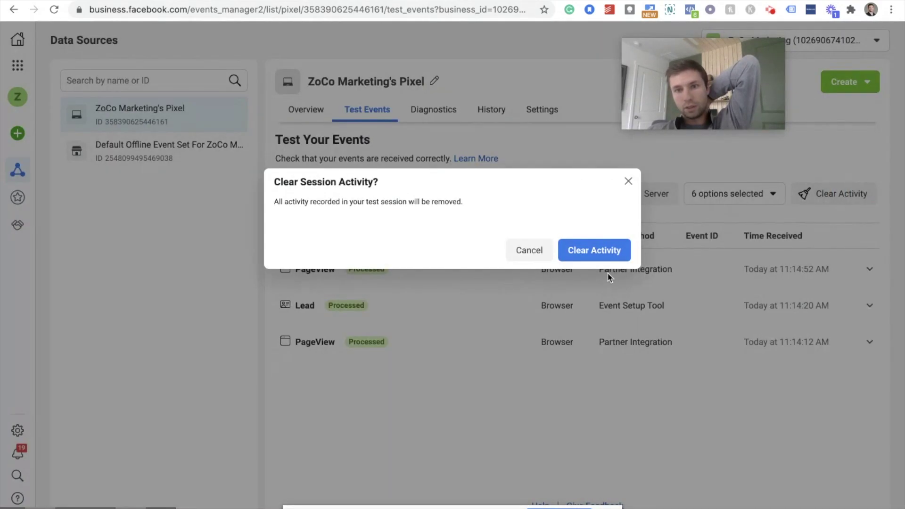
{"action": "left_click", "coordinate": [599, 249]}
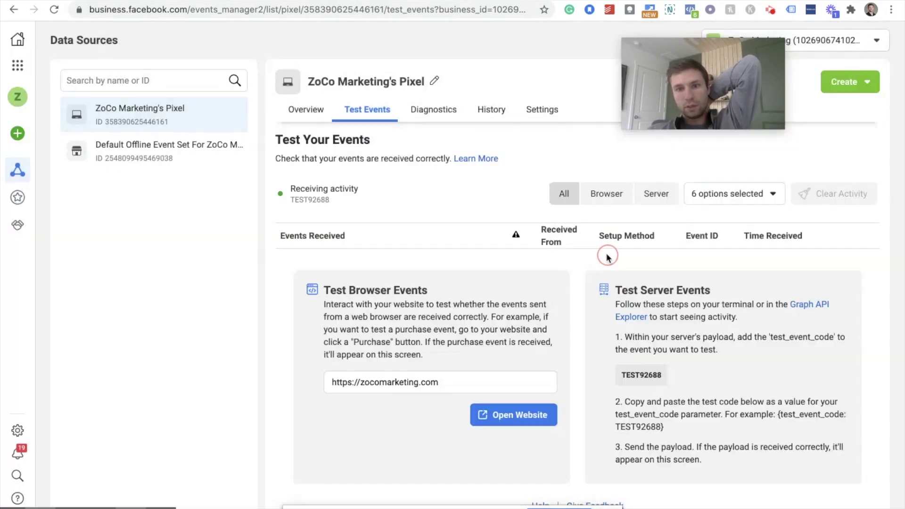
- Start a new custom conversion named 'For Submit'
{"action": "left_click", "coordinate": [848, 82]}
{"action": "left_click", "coordinate": [708, 270]}
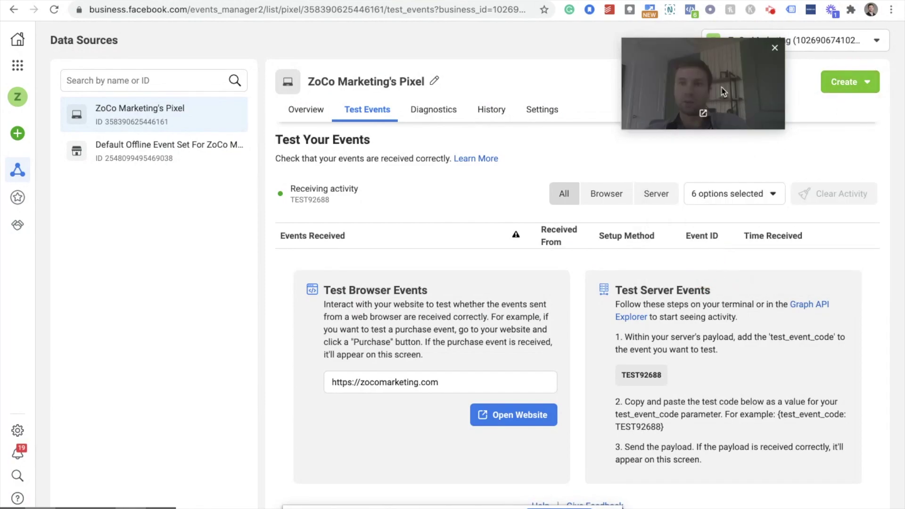
{"action": "left_click", "coordinate": [845, 82]}
{"action": "left_click", "coordinate": [685, 251]}
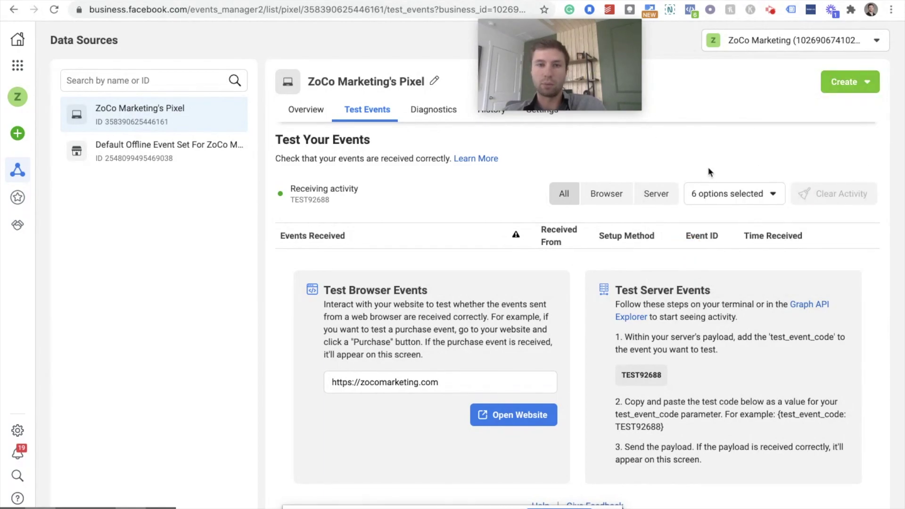
{"action": "left_click", "coordinate": [305, 110]}
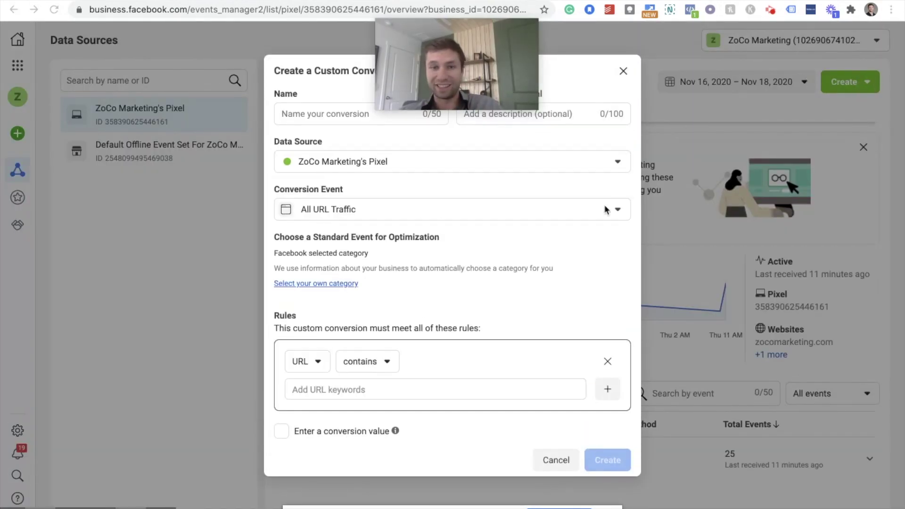
{"action": "left_click_drag", "start_coordinate": [420, 53], "coordinate": [627, 65]}
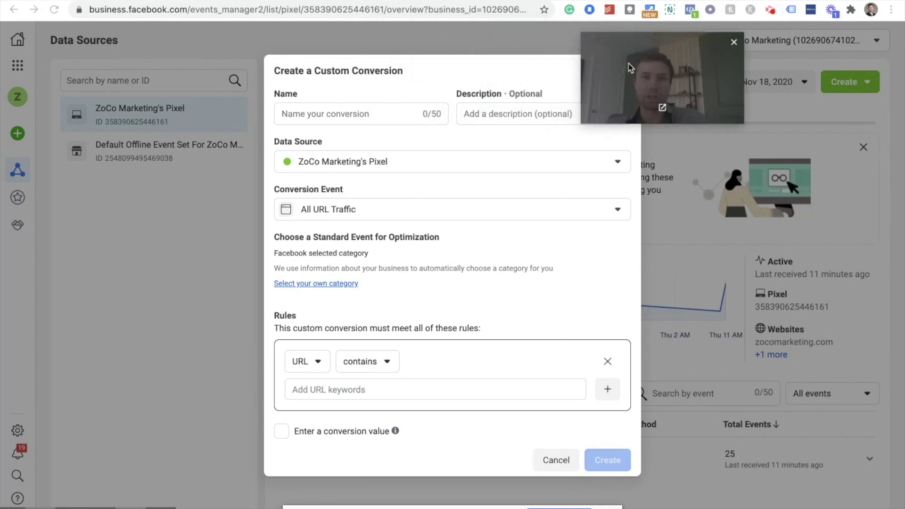
{"action": "left_click", "coordinate": [328, 115]}
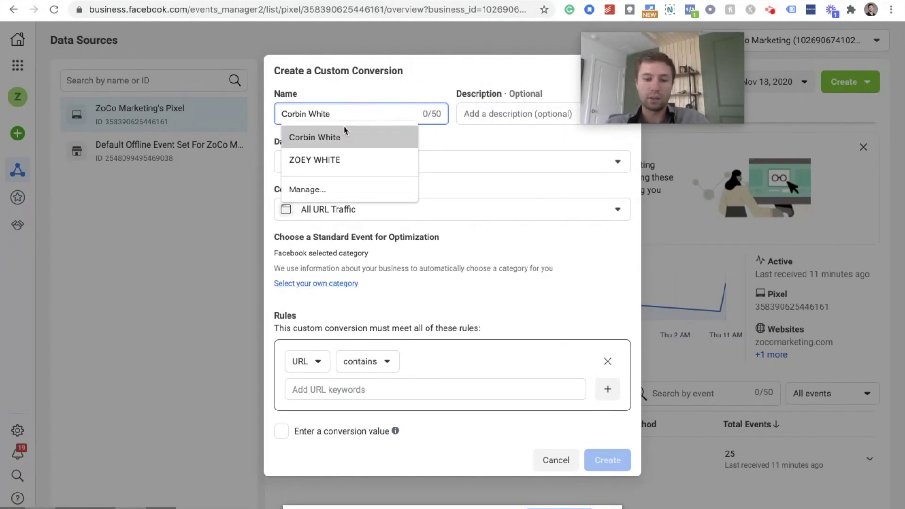
{"action": "type", "text": "For Submit"}
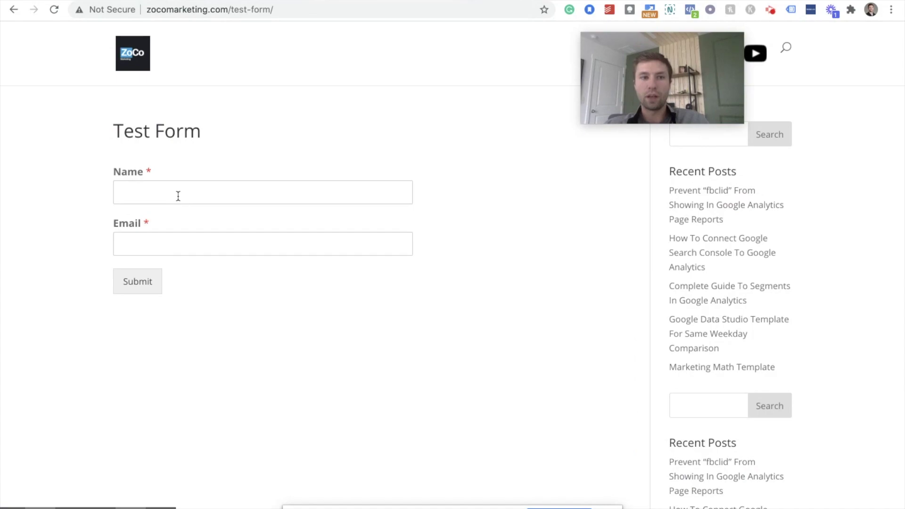
- Submit the test form with a saved name and email
{"action": "left_click", "coordinate": [177, 194]}
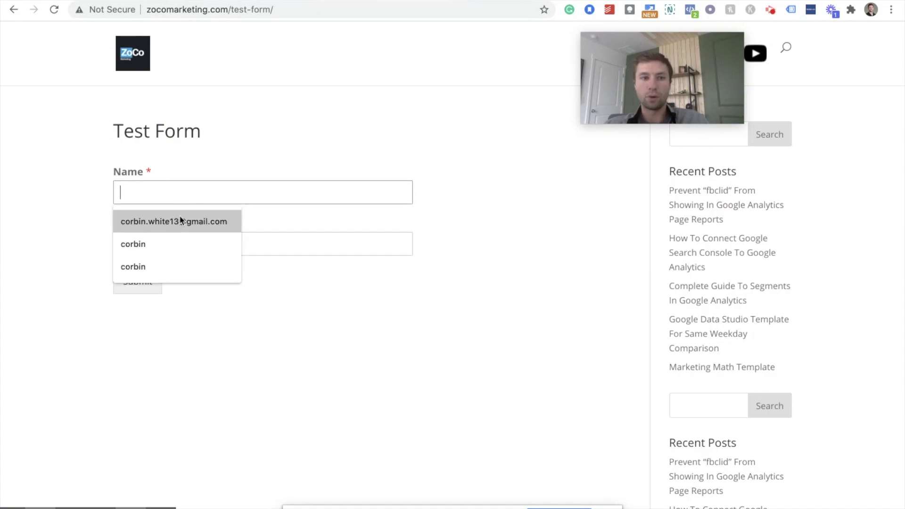
{"action": "left_click", "coordinate": [179, 221]}
{"action": "left_click", "coordinate": [167, 245]}
{"action": "left_click", "coordinate": [158, 276]}
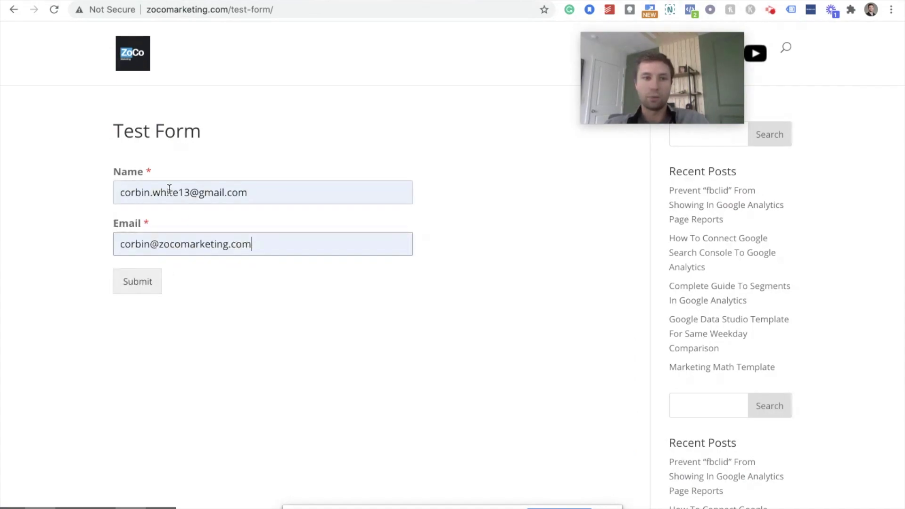
{"action": "left_click", "coordinate": [144, 282]}
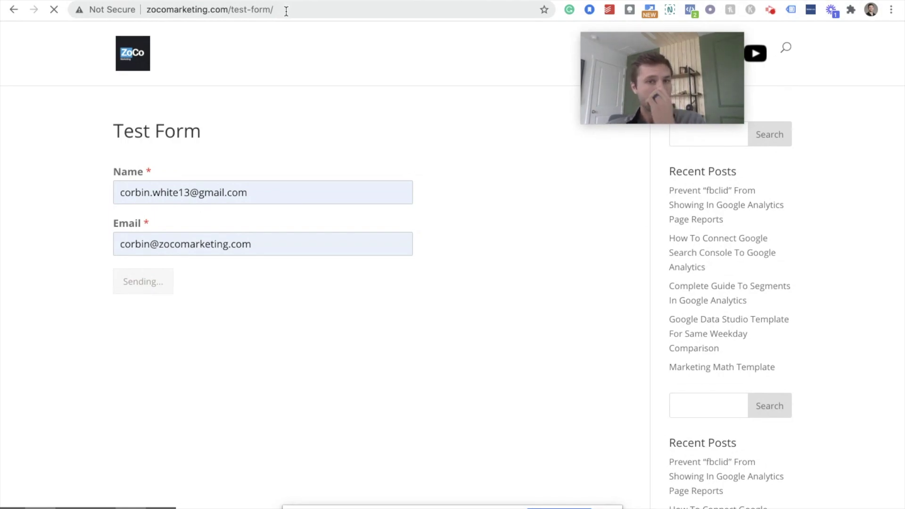
- Copy the /thank-you/ path from the address bar and return to the conversion form
{"action": "left_click_drag", "start_coordinate": [237, 8], "coordinate": [173, 4]}
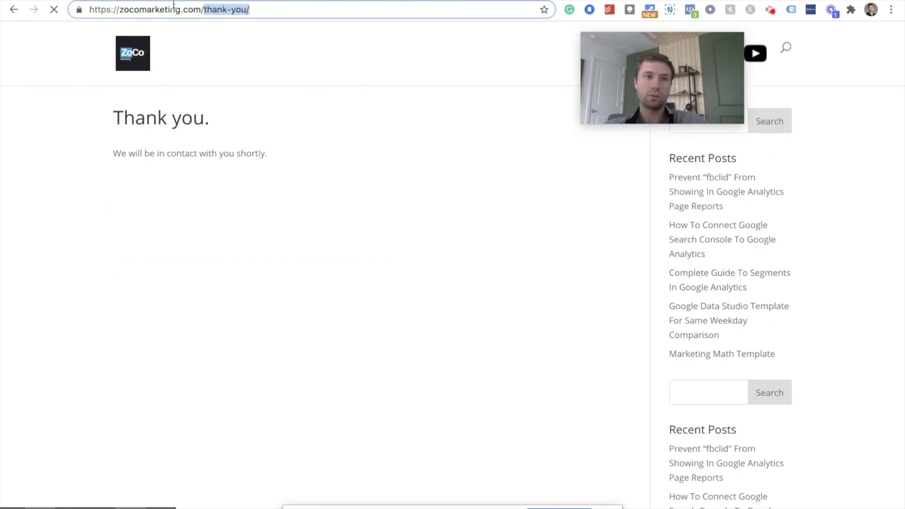
{"action": "left_click_drag", "start_coordinate": [250, 8], "coordinate": [206, 6]}
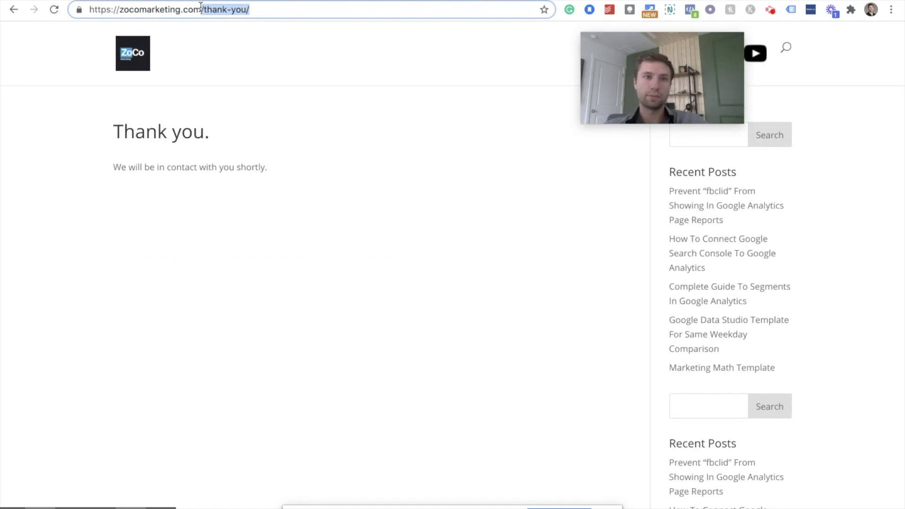
{"action": "key", "text": "super+w"}
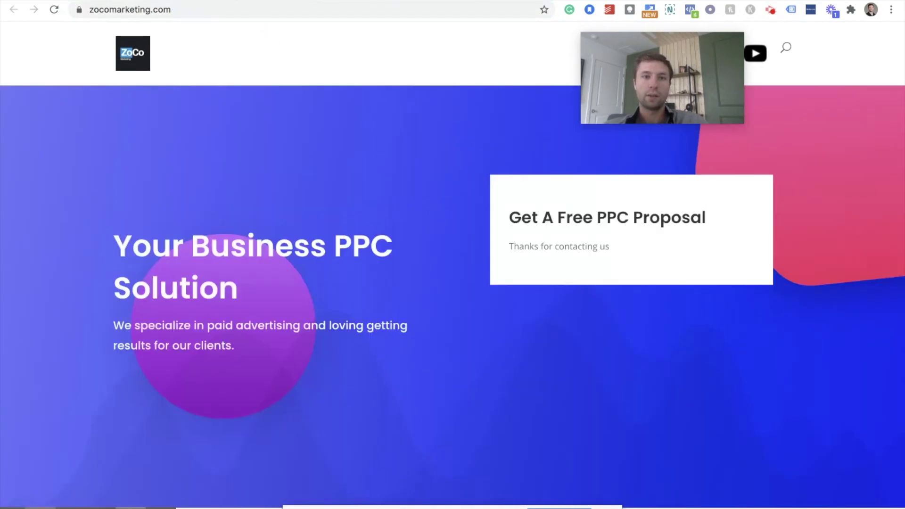
{"action": "key", "text": "super+w"}
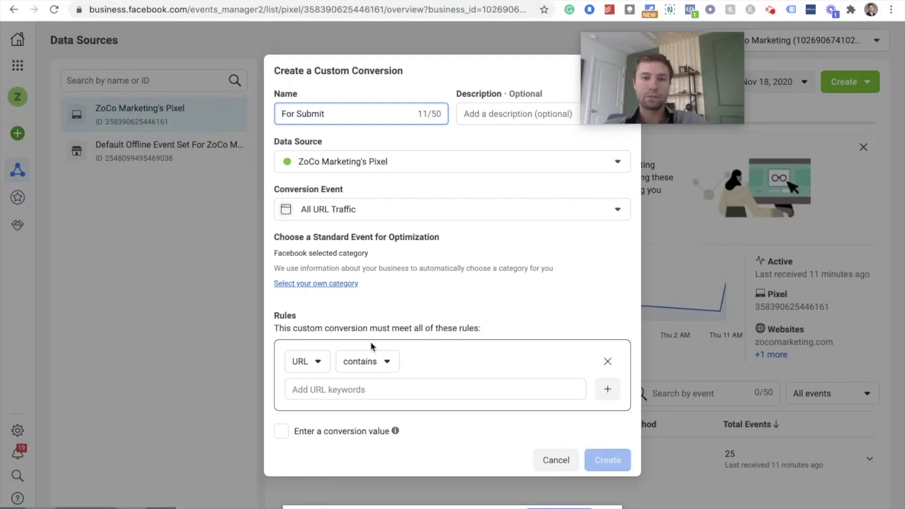
- Add /thank-you/ as the URL-contains keyword and create the For Submit conversion
{"action": "left_click", "coordinate": [320, 390]}
{"action": "type", "text": "/thank-you/"}
{"action": "key", "text": "Return"}
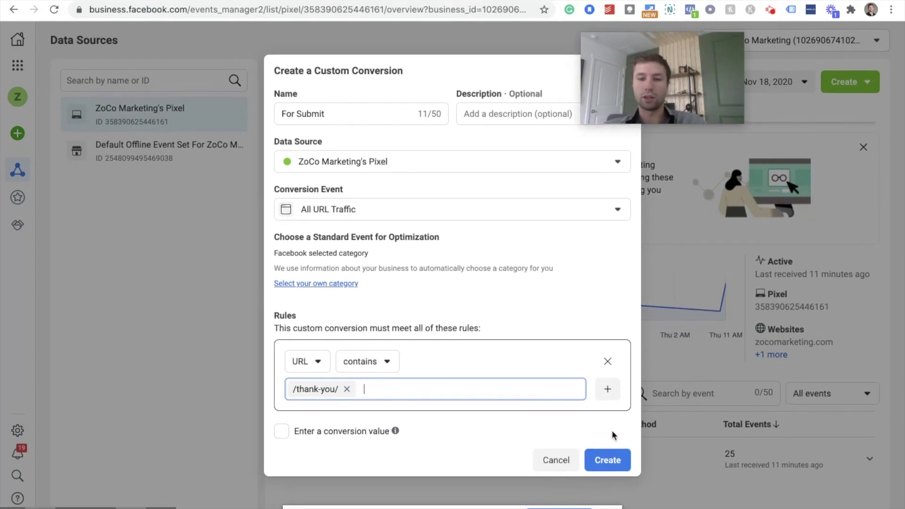
{"action": "left_click", "coordinate": [610, 460]}
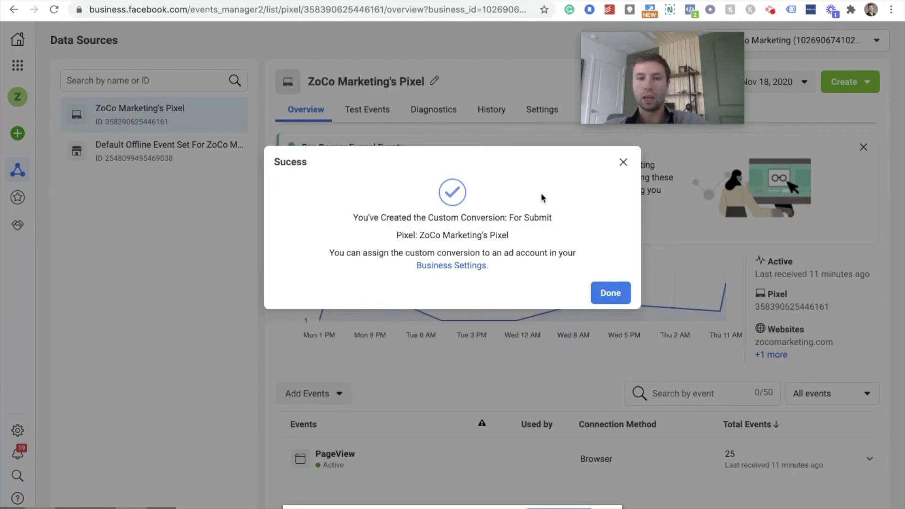
{"action": "left_click", "coordinate": [608, 293]}
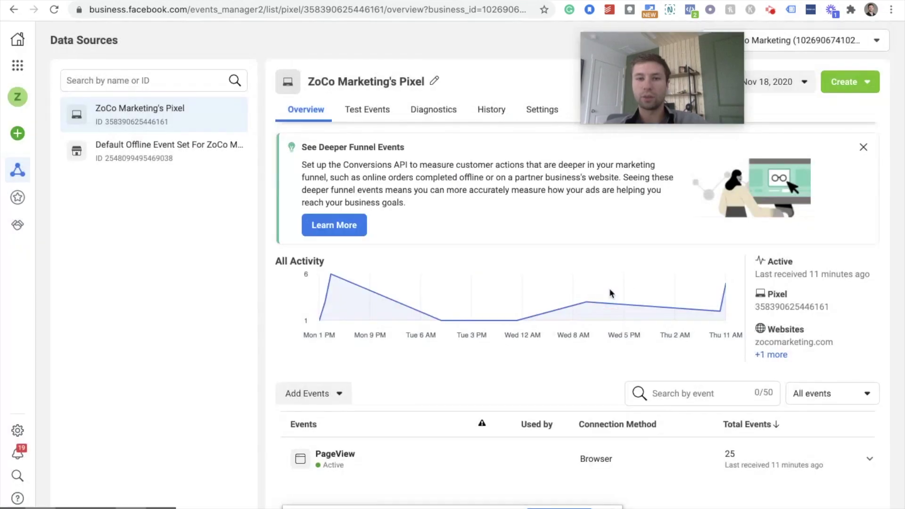
{"action": "left_click", "coordinate": [365, 111]}
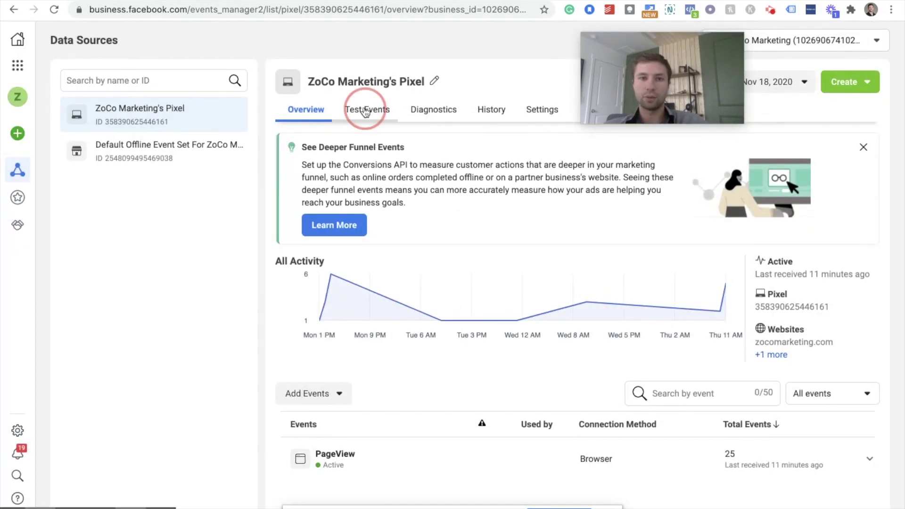
{"action": "left_click", "coordinate": [455, 380]}
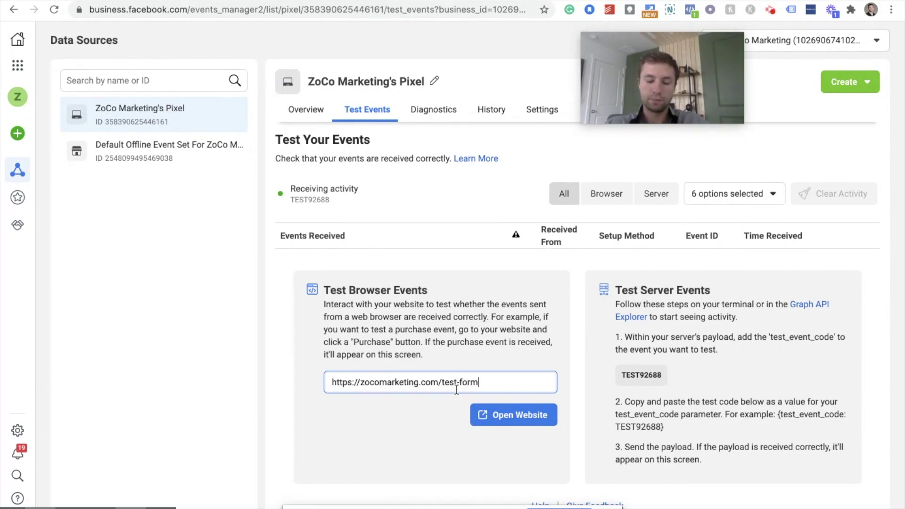
{"action": "left_click", "coordinate": [511, 414]}
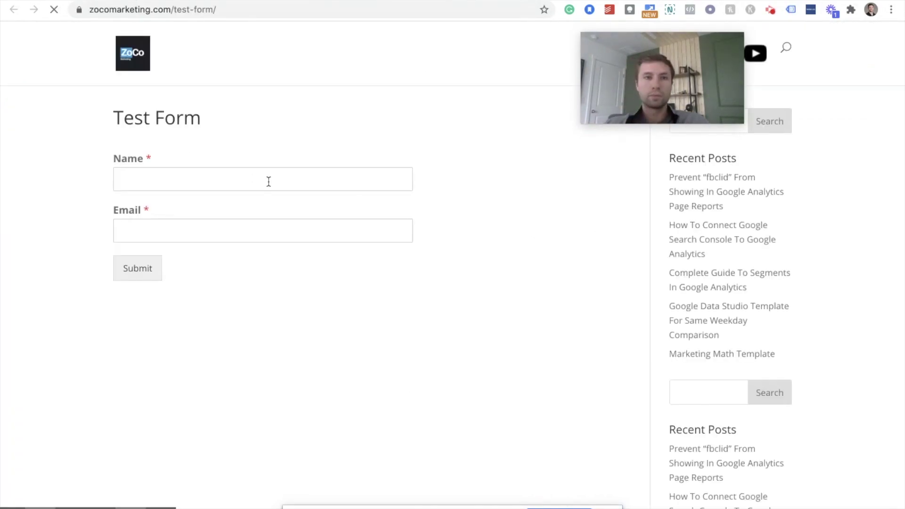
- Submit the test form with a saved name and email, then return to Test Events
{"action": "left_click", "coordinate": [217, 179]}
{"action": "left_click", "coordinate": [196, 213]}
{"action": "left_click", "coordinate": [174, 230]}
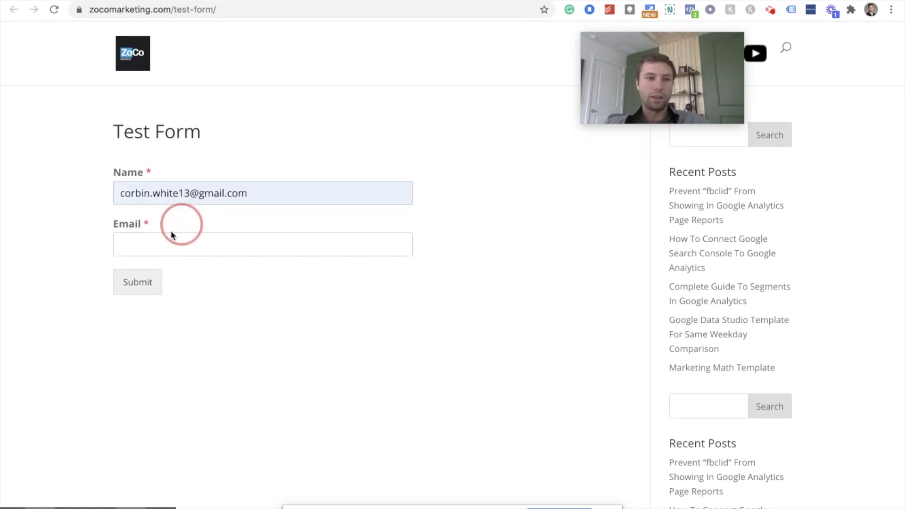
{"action": "left_click", "coordinate": [137, 271]}
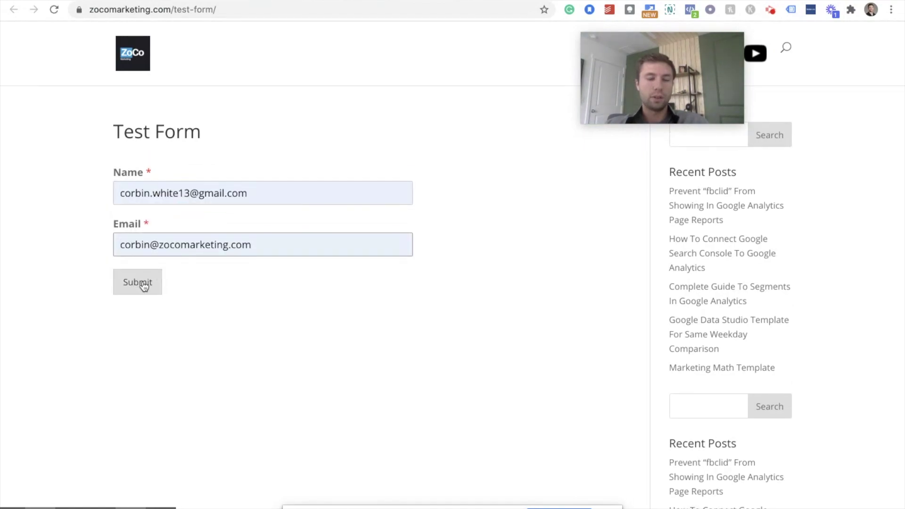
{"action": "left_click", "coordinate": [143, 284]}
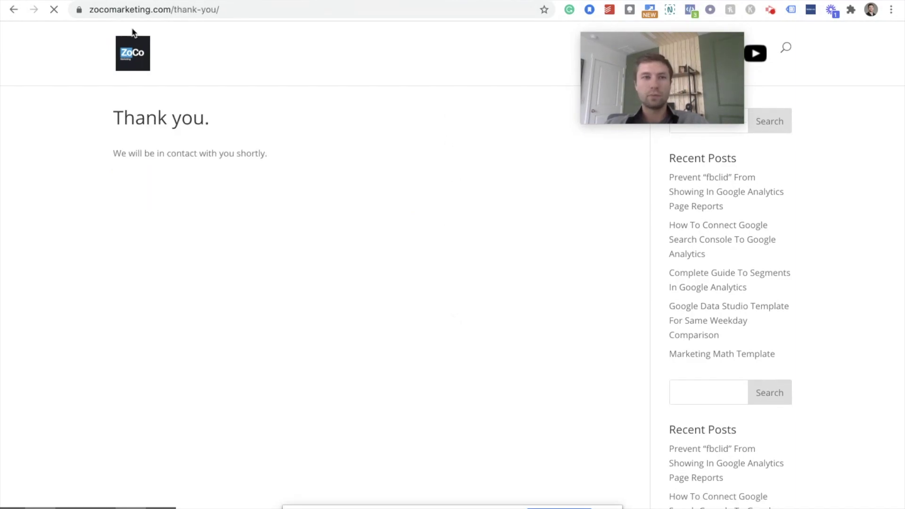
{"action": "key", "text": "ctrl+Tab"}
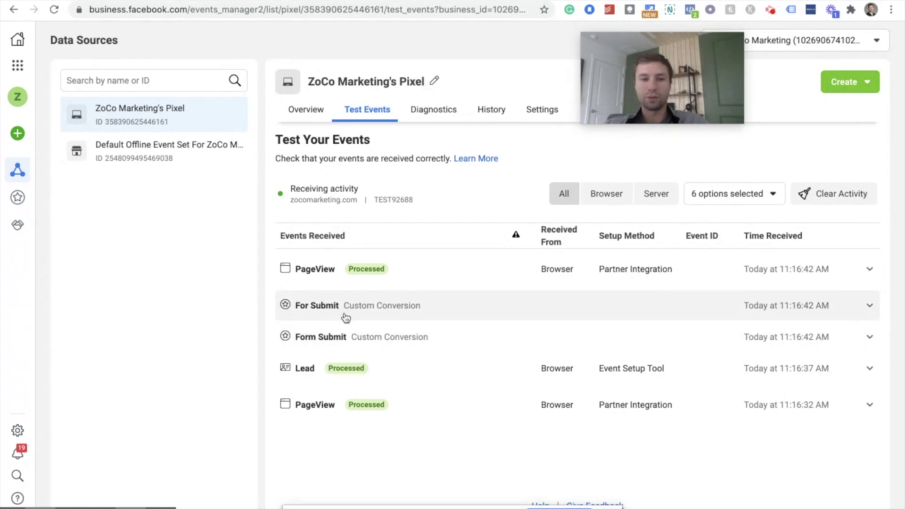
- Review the received For Submit conversion's details and its URL-contains /thank-you/ rule
{"action": "left_click_drag", "start_coordinate": [431, 309], "coordinate": [288, 306]}
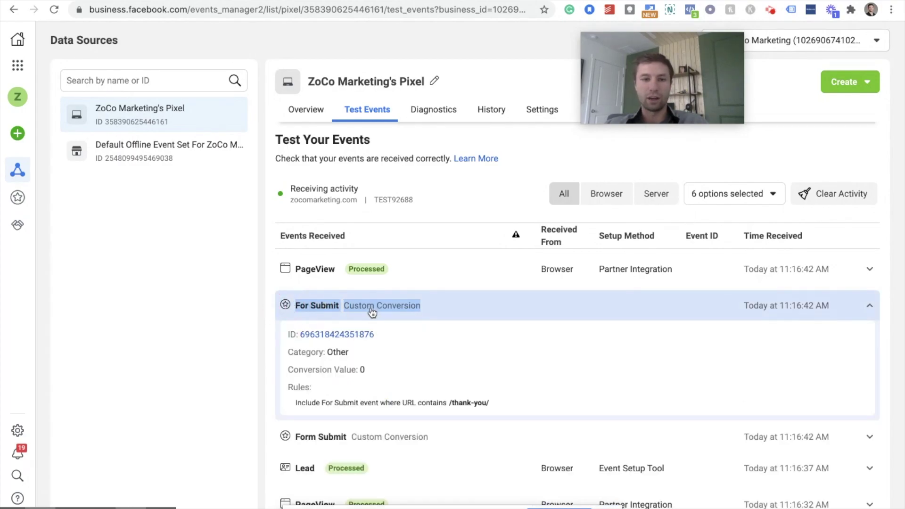
{"action": "scroll", "coordinate": [379, 311], "scroll_direction": "down", "scroll_amount": 1}
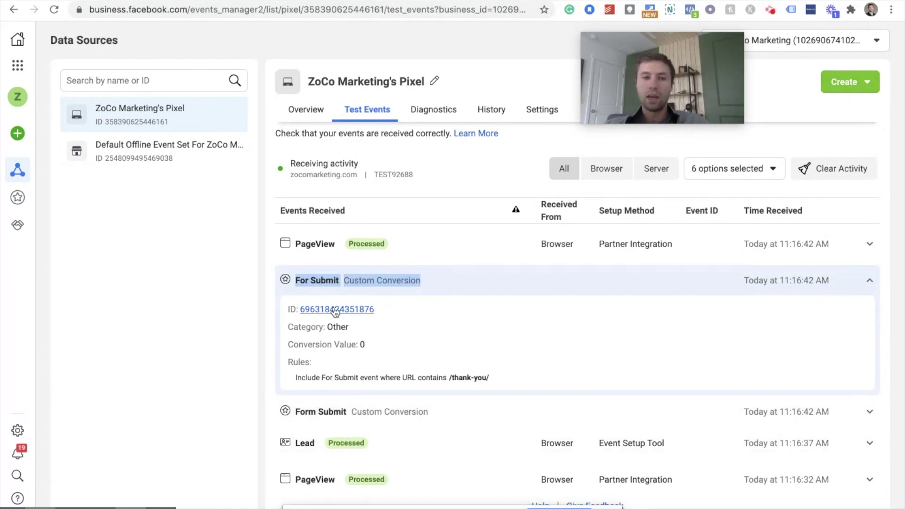
{"action": "scroll", "coordinate": [440, 173], "scroll_direction": "up", "scroll_amount": 1}
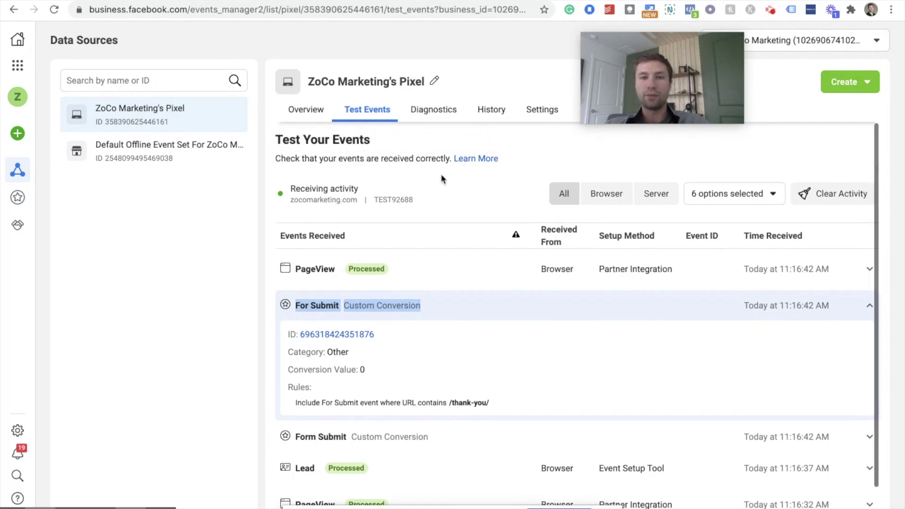
{"action": "left_click", "coordinate": [539, 111]}
{"action": "scroll", "coordinate": [390, 326], "scroll_direction": "down", "scroll_amount": 14}
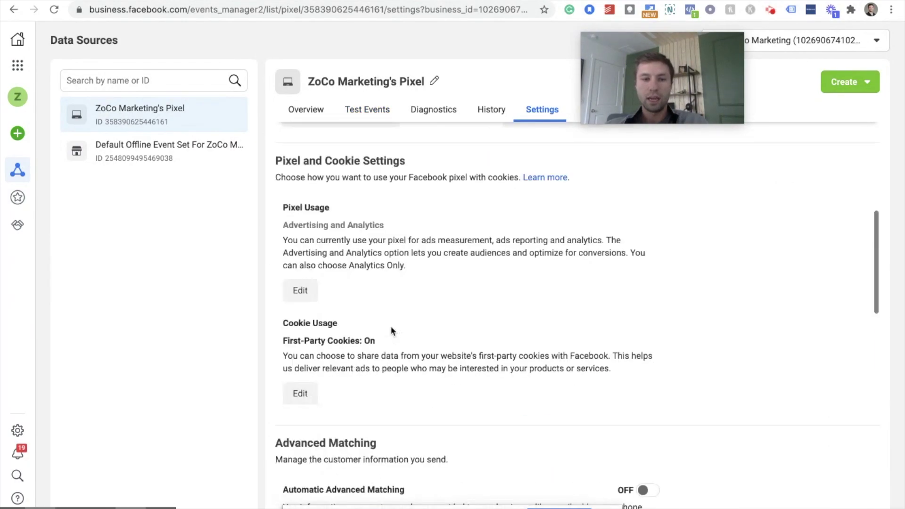
{"action": "scroll", "coordinate": [390, 326], "scroll_direction": "down", "scroll_amount": 2}
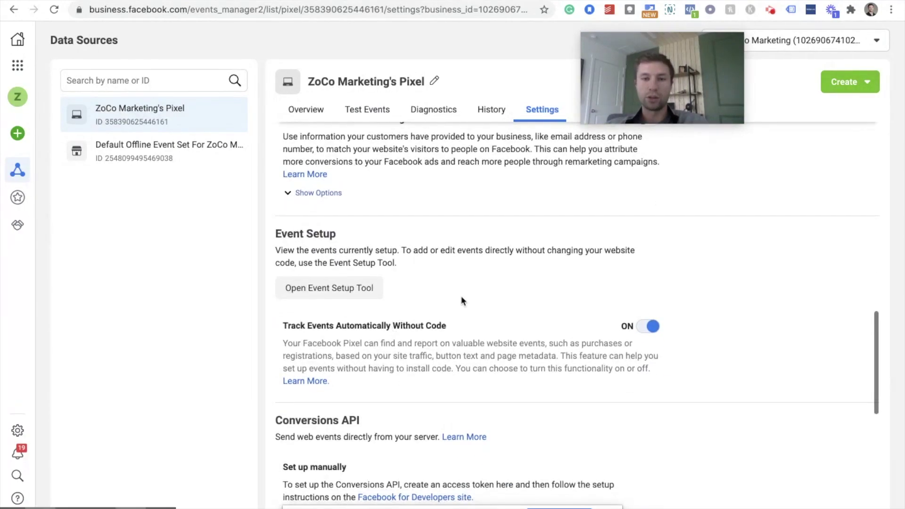
{"action": "scroll", "coordinate": [461, 301], "scroll_direction": "down", "scroll_amount": 1}
{"action": "left_click", "coordinate": [341, 264]}
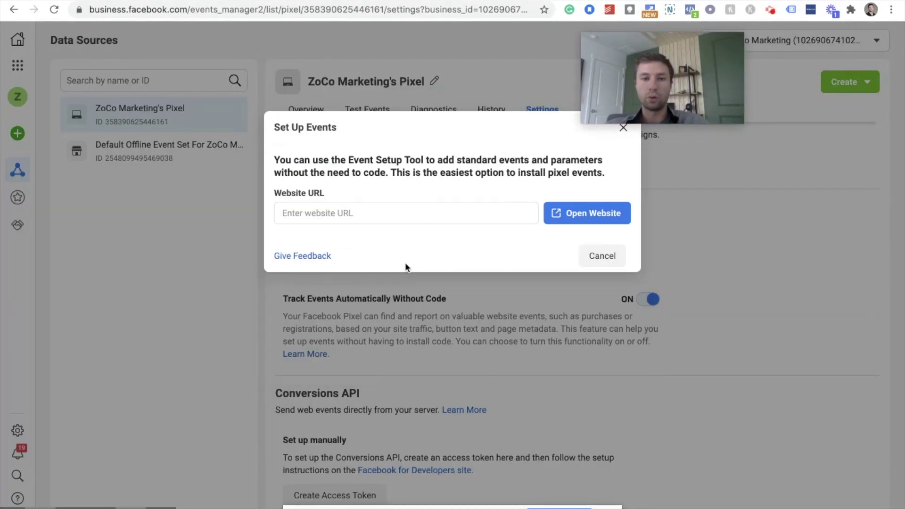
{"action": "left_click", "coordinate": [366, 218]}
{"action": "type", "text": "htt"}
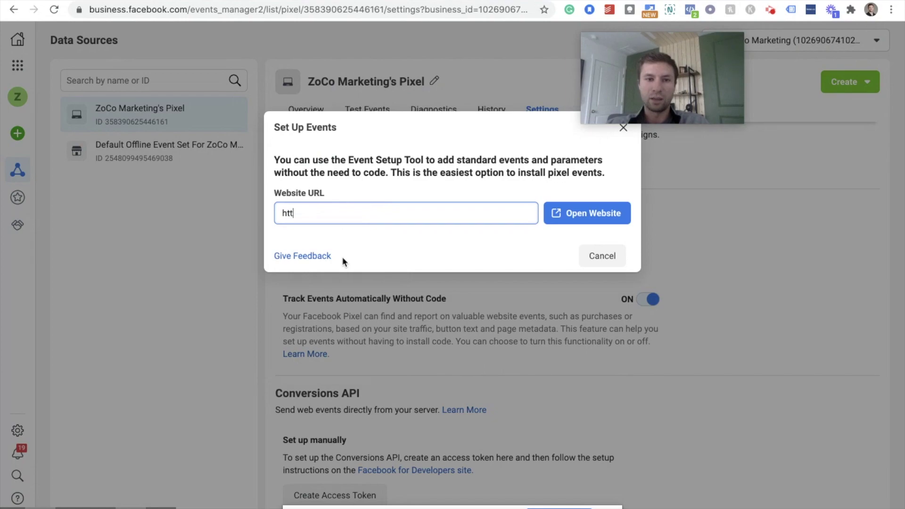
{"action": "type", "text": "ps://"}
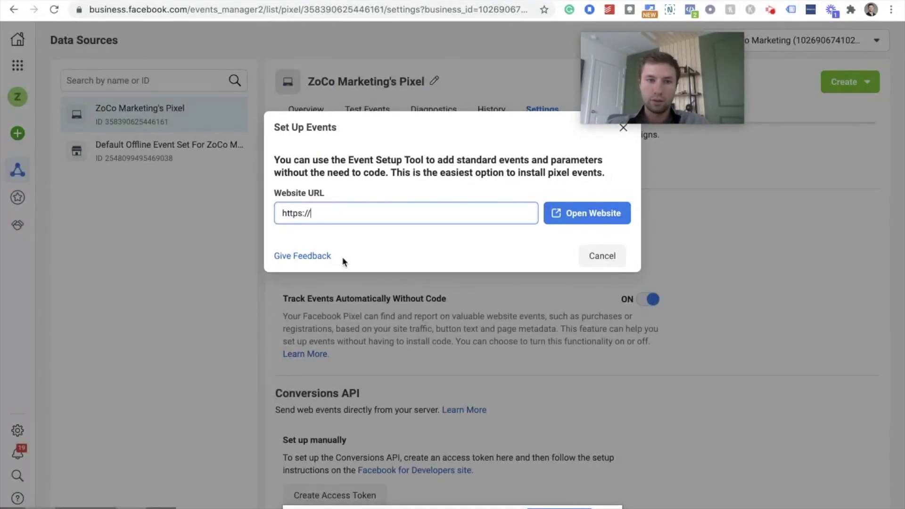
{"action": "type", "text": "zocomarket"}
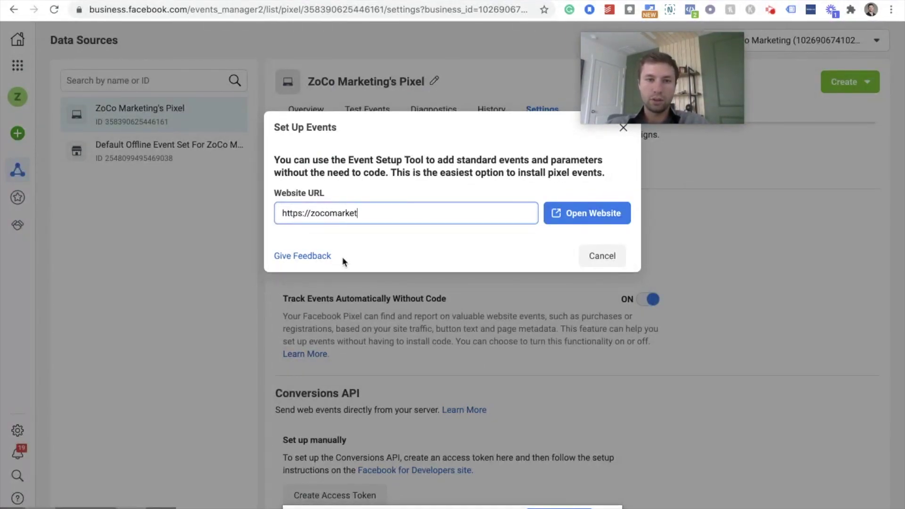
{"action": "type", "text": "ing.com/"}
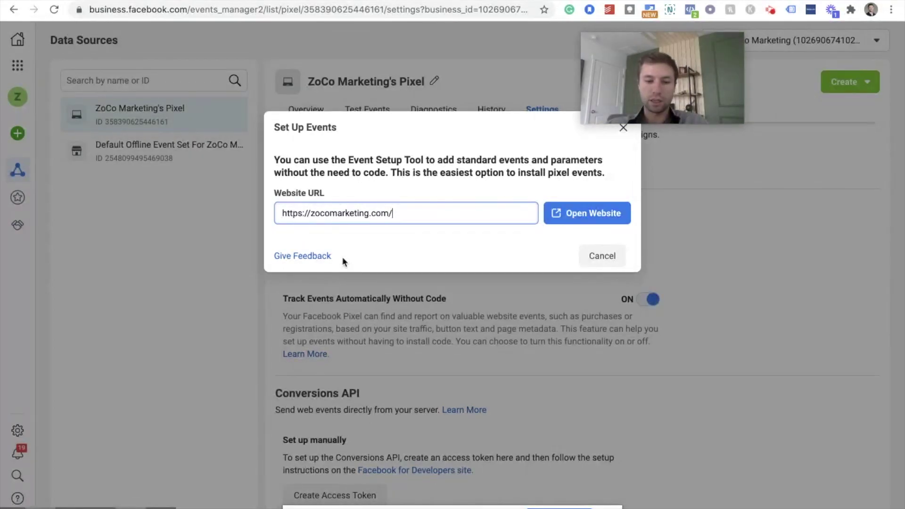
{"action": "type", "text": "test-fo"}
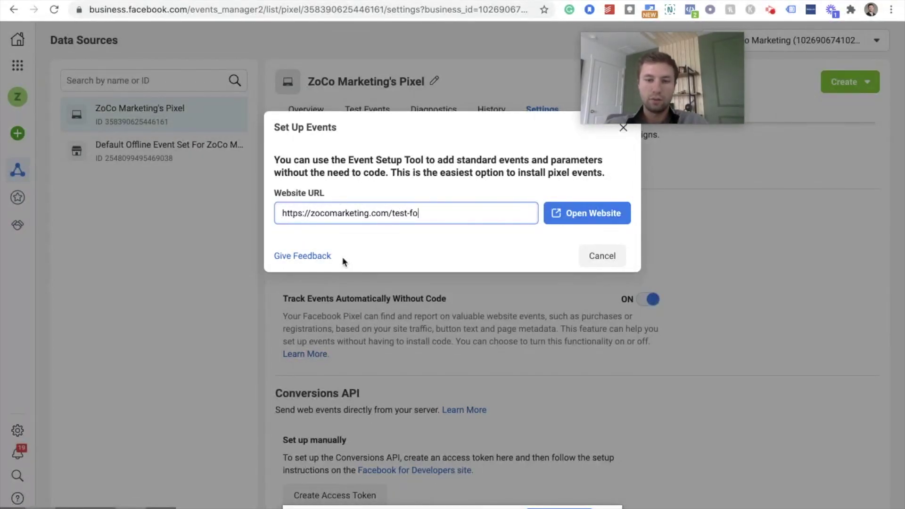
{"action": "type", "text": "rm/"}
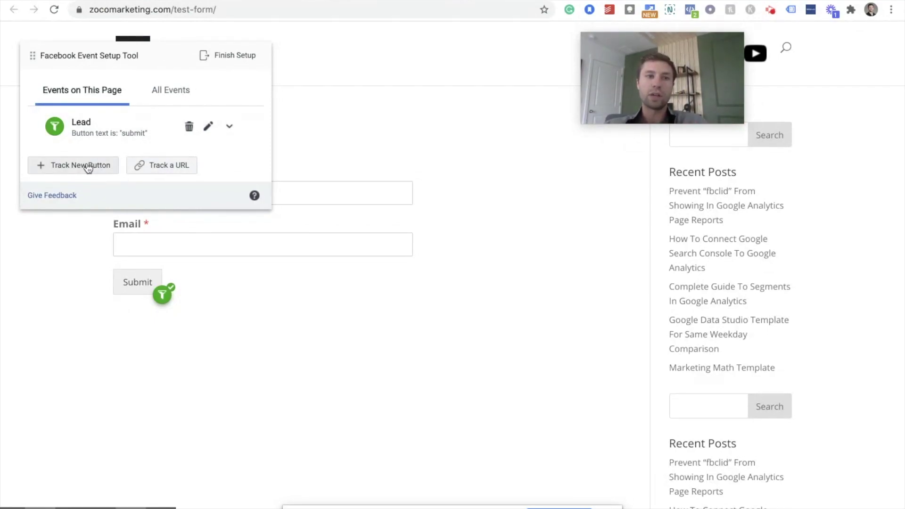
- Start tracking an event by URL and inspect the tracked page address
{"action": "left_click", "coordinate": [157, 166]}
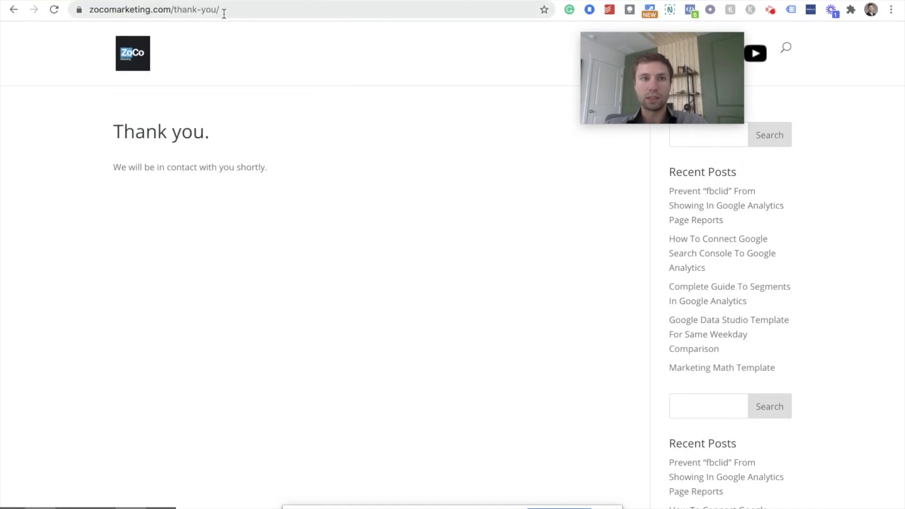
{"action": "left_click", "coordinate": [224, 13]}
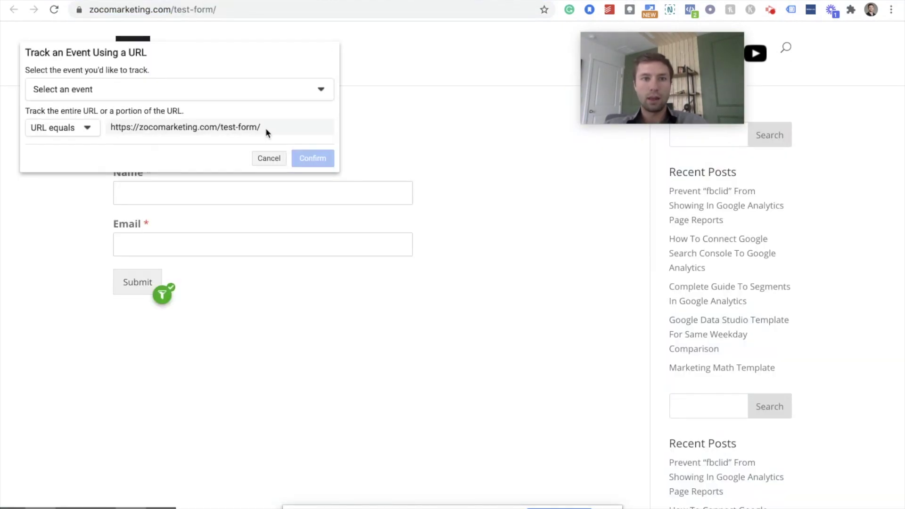
{"action": "left_click_drag", "start_coordinate": [259, 126], "coordinate": [109, 127]}
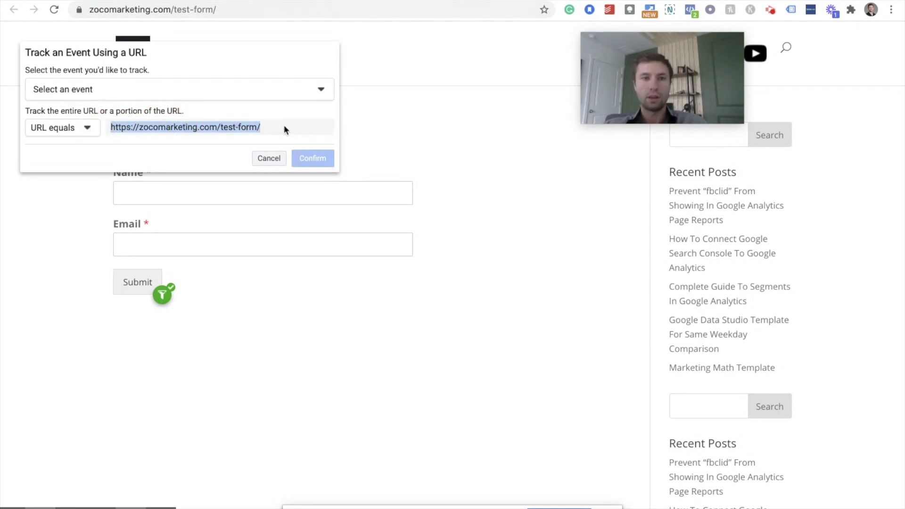
{"action": "left_click", "coordinate": [262, 127]}
{"action": "left_click_drag", "start_coordinate": [262, 128], "coordinate": [110, 127]}
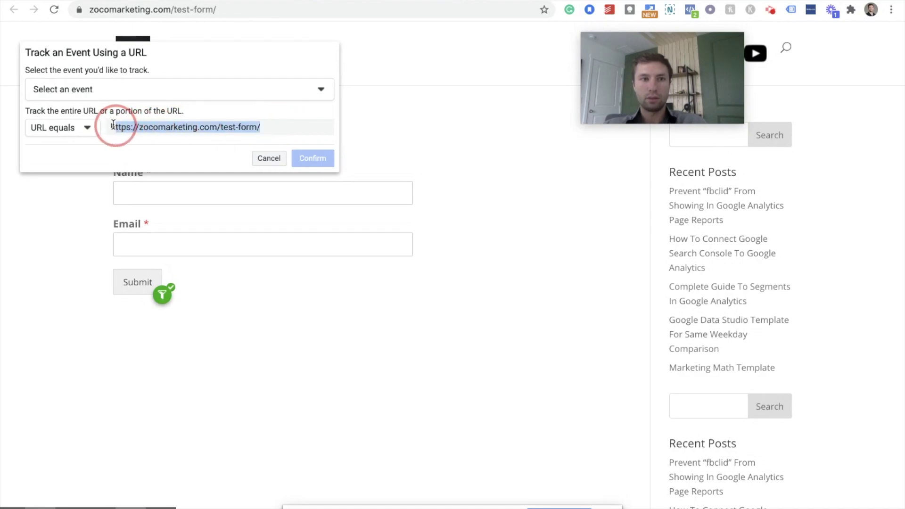
- Submit the test form with a saved name and email
{"action": "left_click", "coordinate": [312, 127]}
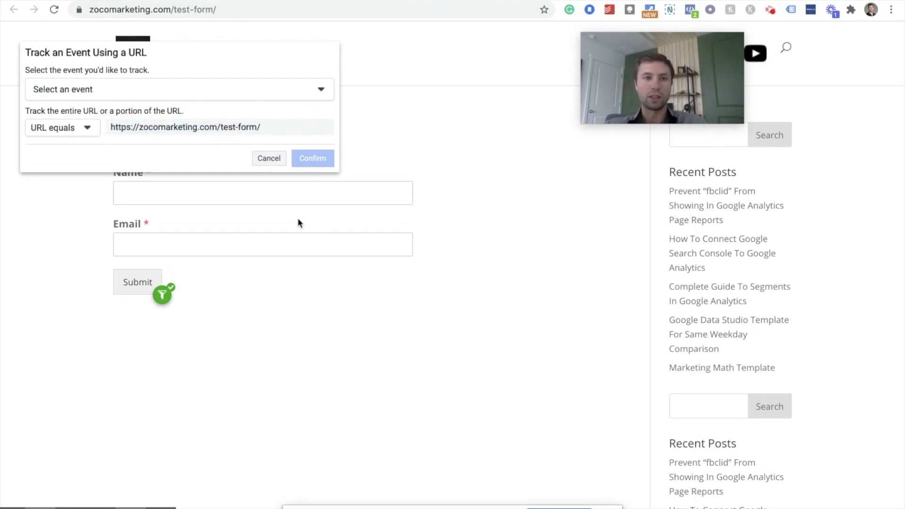
{"action": "left_click", "coordinate": [287, 240]}
{"action": "left_click", "coordinate": [188, 202]}
{"action": "left_click", "coordinate": [181, 222]}
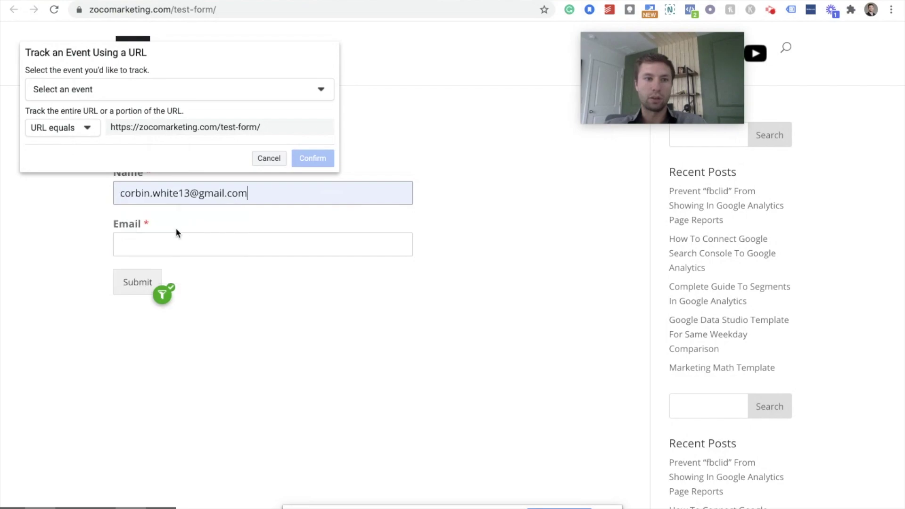
{"action": "left_click", "coordinate": [172, 244]}
{"action": "left_click", "coordinate": [175, 272]}
{"action": "left_click", "coordinate": [147, 281]}
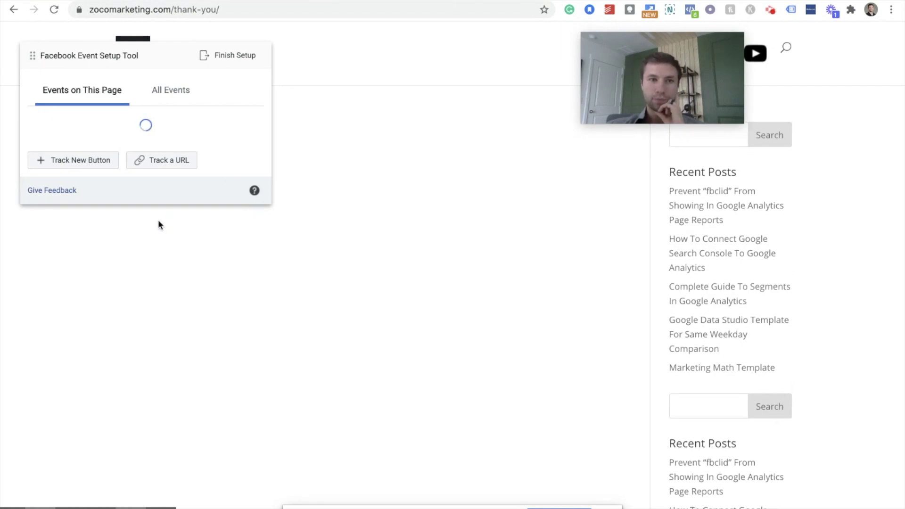
{"action": "left_click", "coordinate": [155, 160]}
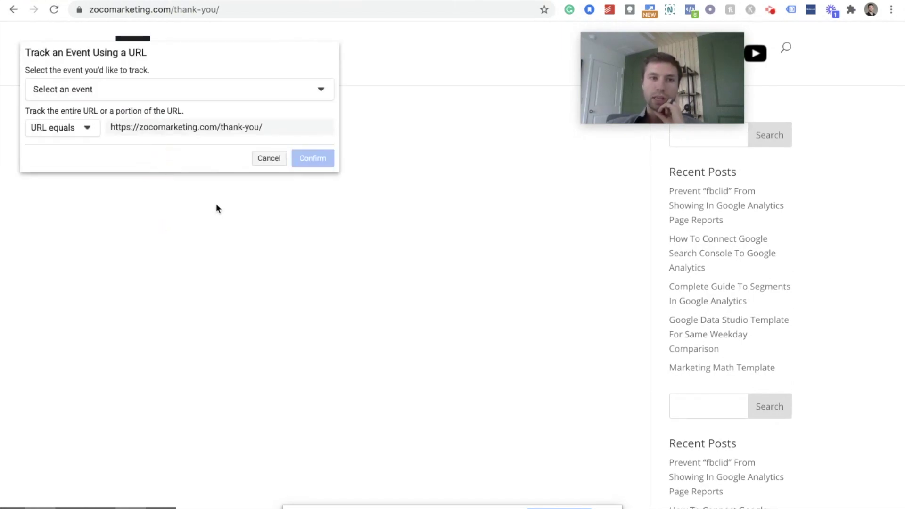
{"action": "left_click", "coordinate": [238, 86]}
{"action": "left_click", "coordinate": [38, 174]}
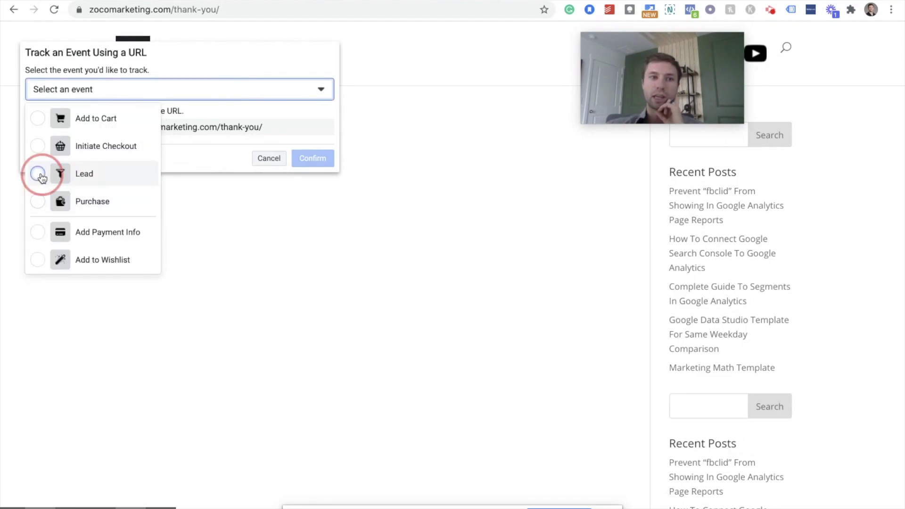
{"action": "scroll", "coordinate": [76, 233], "scroll_direction": "down", "scroll_amount": 1}
{"action": "left_click", "coordinate": [74, 231]}
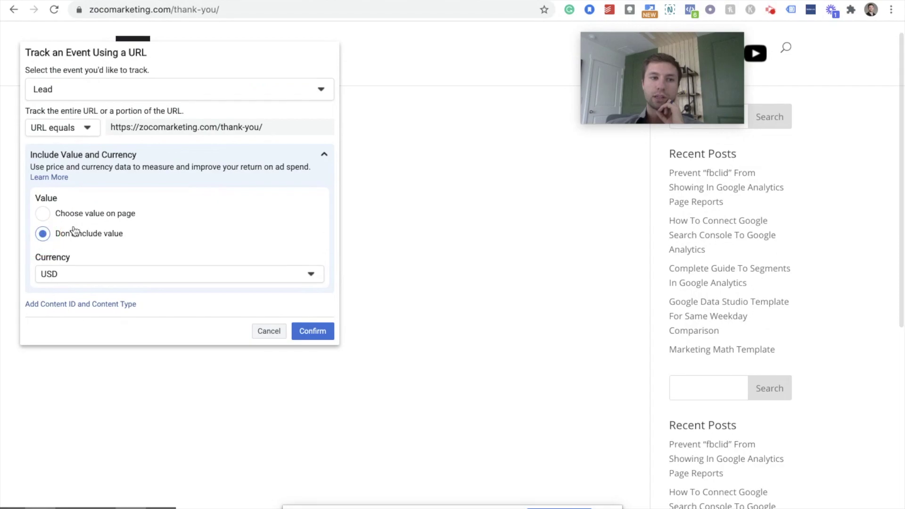
{"action": "scroll", "coordinate": [225, 277], "scroll_direction": "down", "scroll_amount": 2}
{"action": "left_click", "coordinate": [312, 331]}
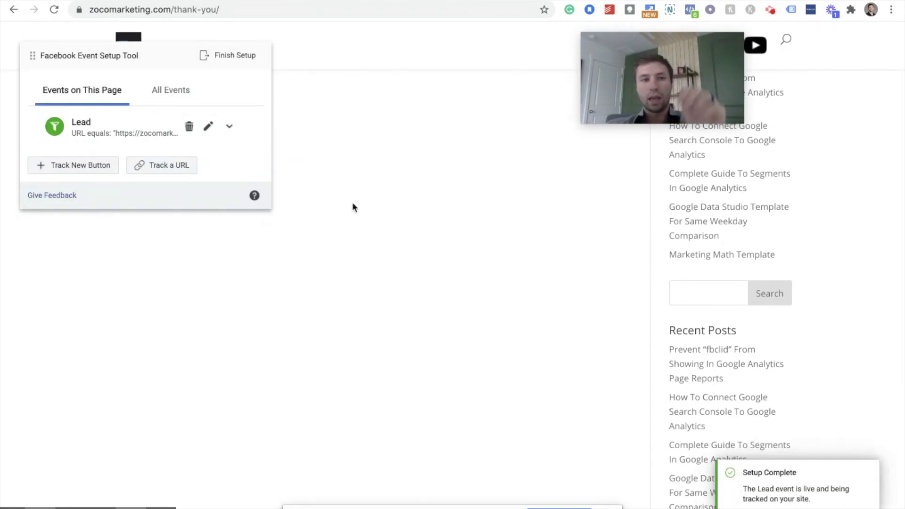
{"action": "scroll", "coordinate": [335, 202], "scroll_direction": "down", "scroll_amount": 3}
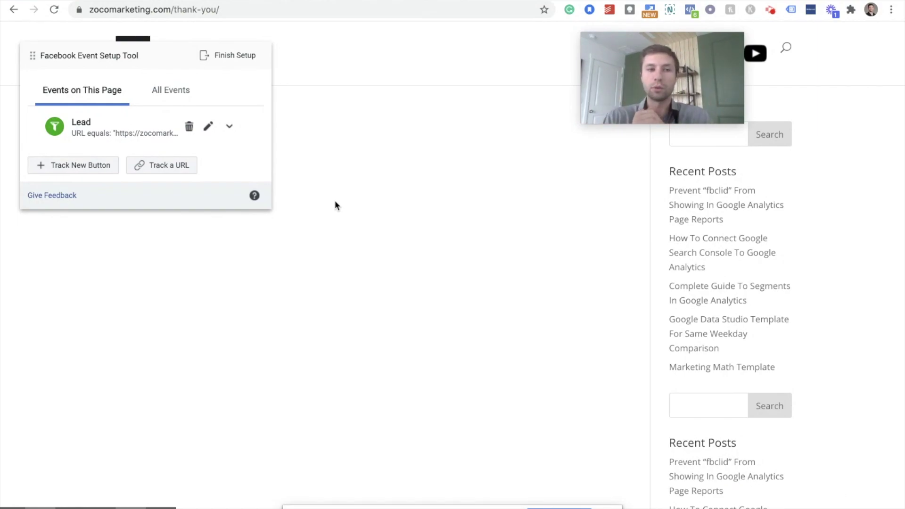
- Request deletion of the URL-based thank-you Lead event
{"action": "left_click", "coordinate": [189, 126]}
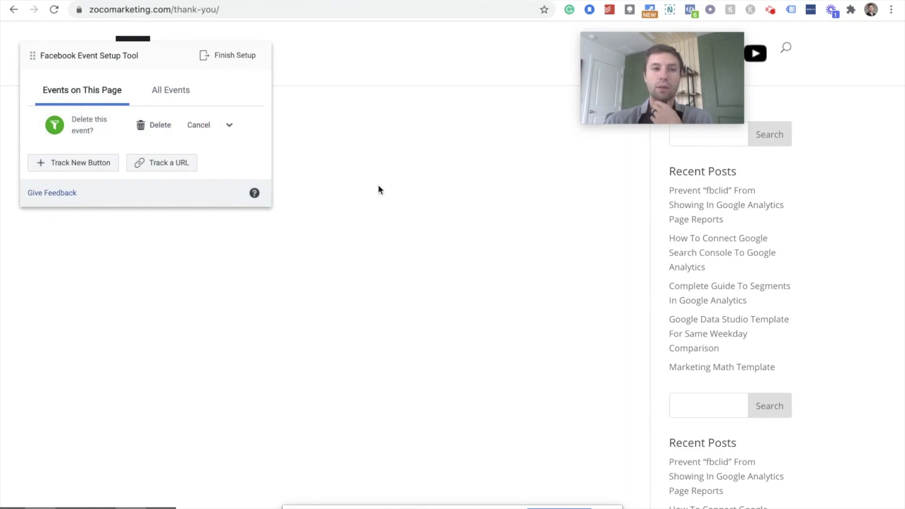